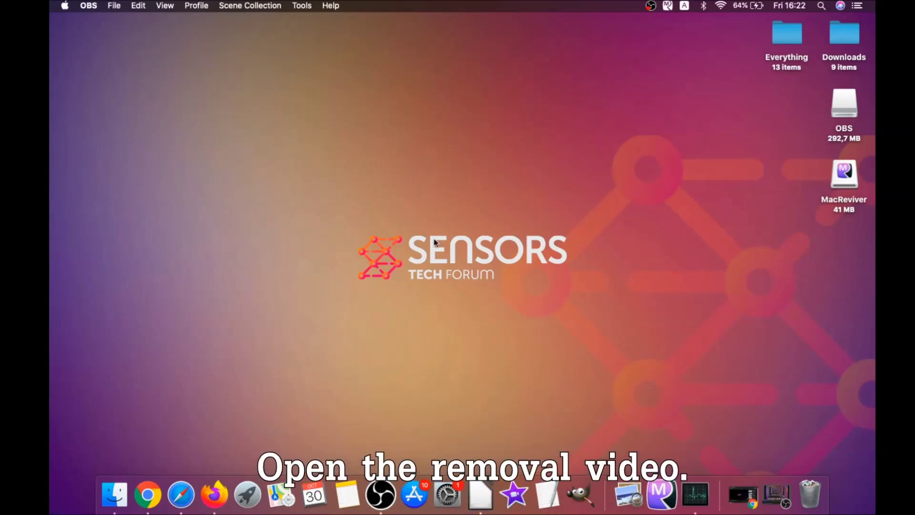
# From the video's Sensors Tech Forum guide, download the SpyHunter-1.2 .dmg via Download (MAC) Malware Removal Tool
pyautogui.click(153, 493)
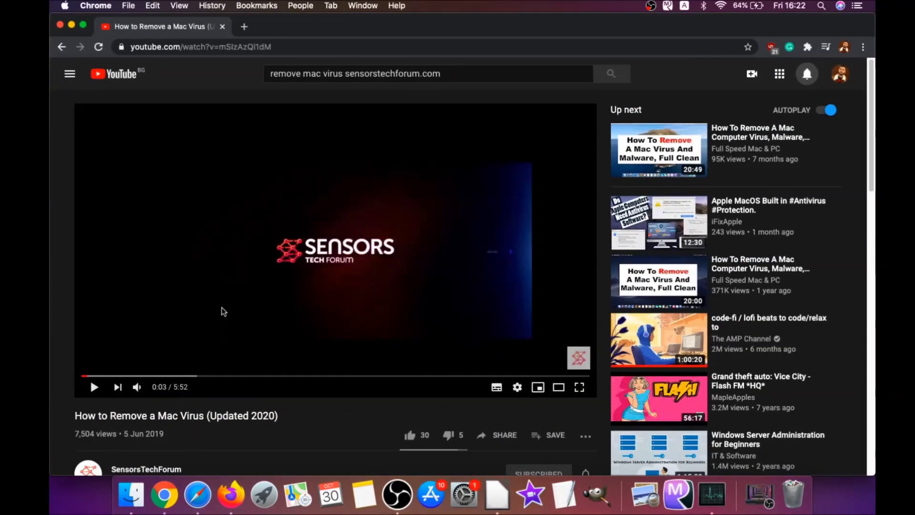
pyautogui.scroll(-5, 223, 315)
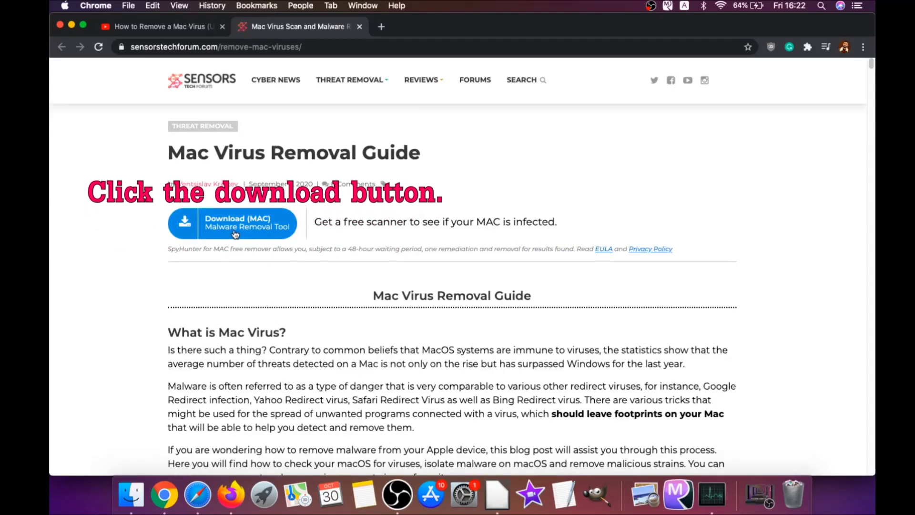
pyautogui.click(232, 221)
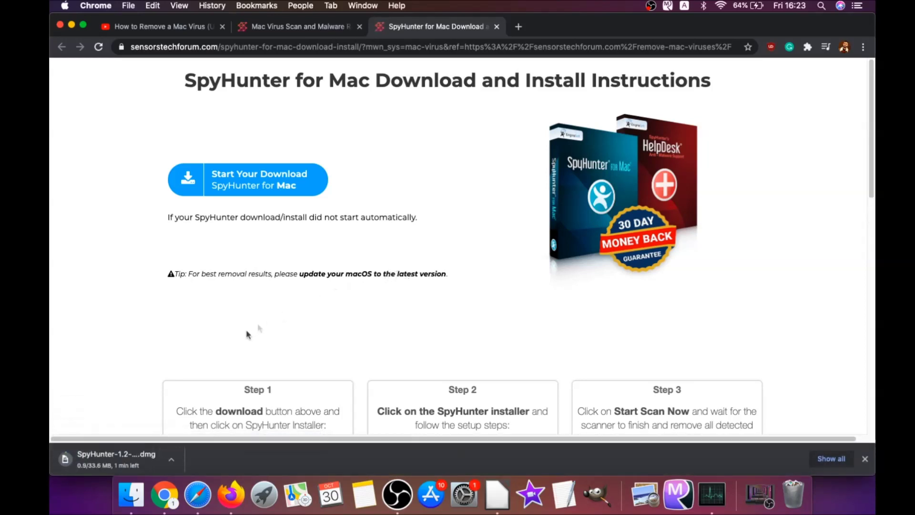
# Mount the SpyHunter disk image, launch Install SpyHunter for Mac.app and confirm opening it
pyautogui.click(93, 458)
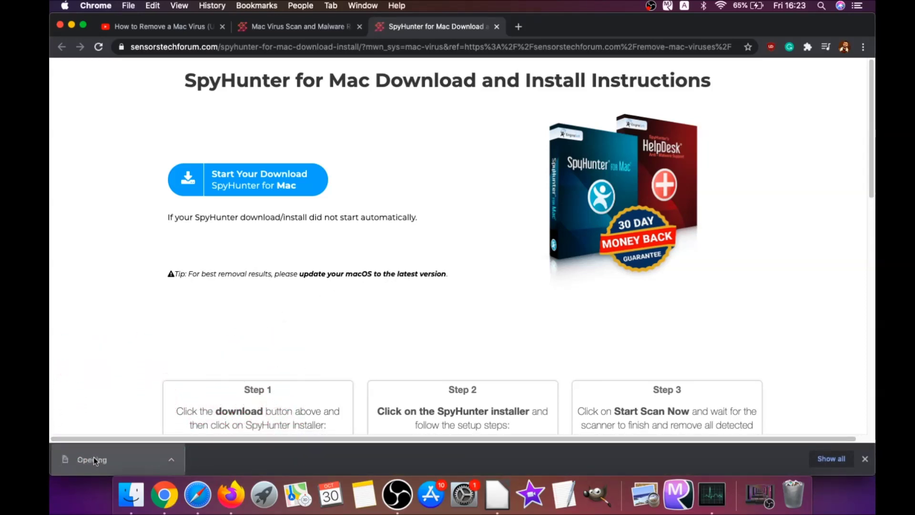
pyautogui.click(71, 25)
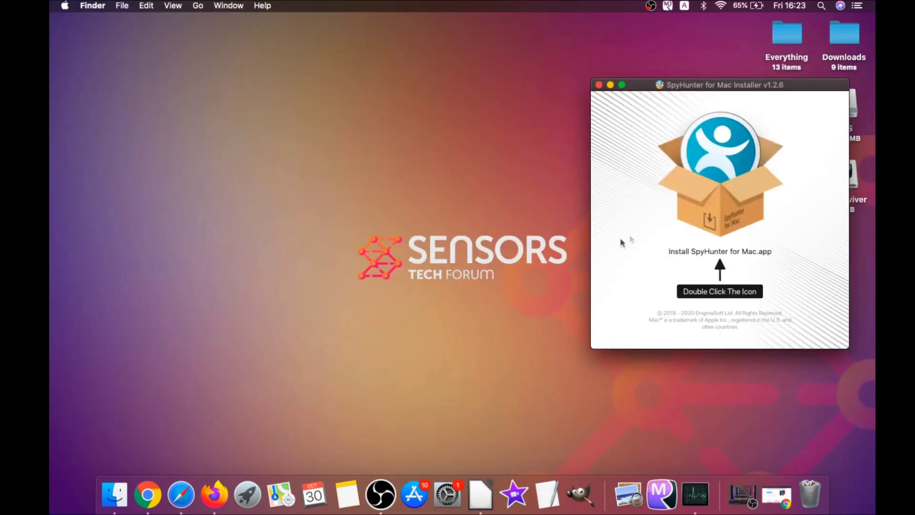
pyautogui.doubleClick(711, 203)
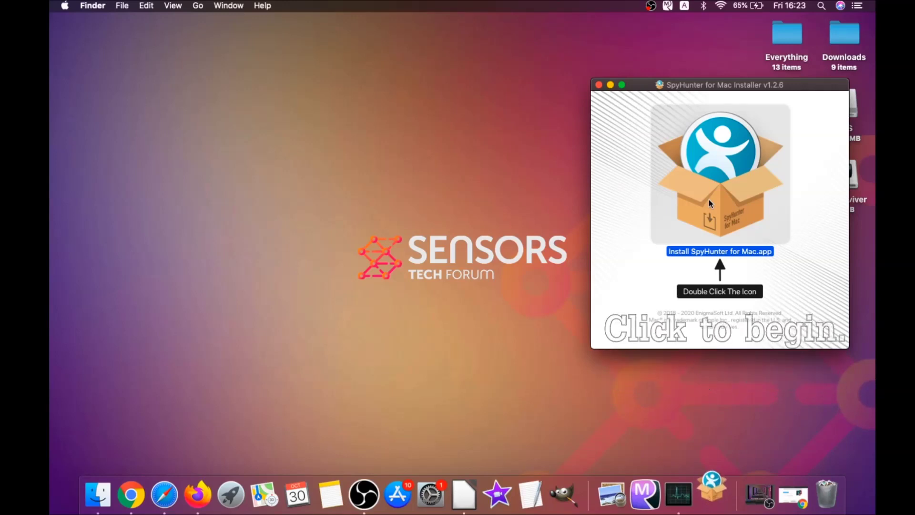
pyautogui.click(611, 86)
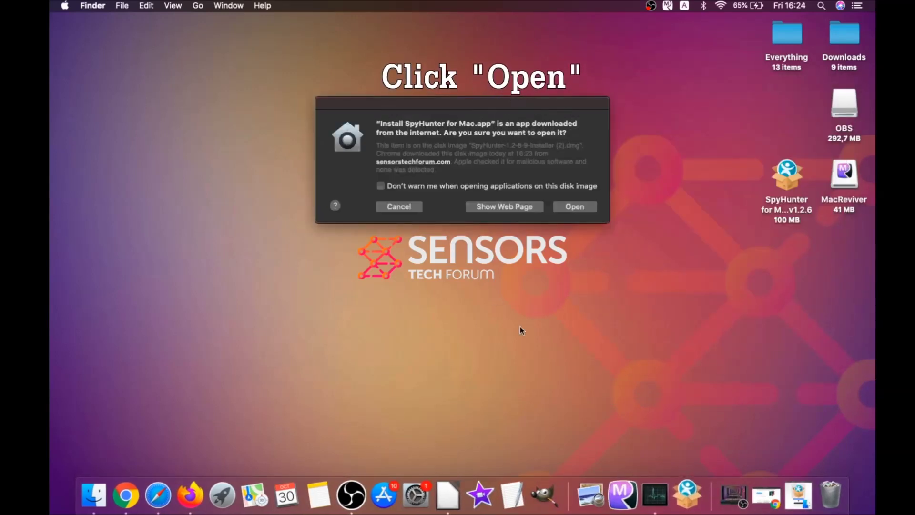
pyautogui.click(565, 207)
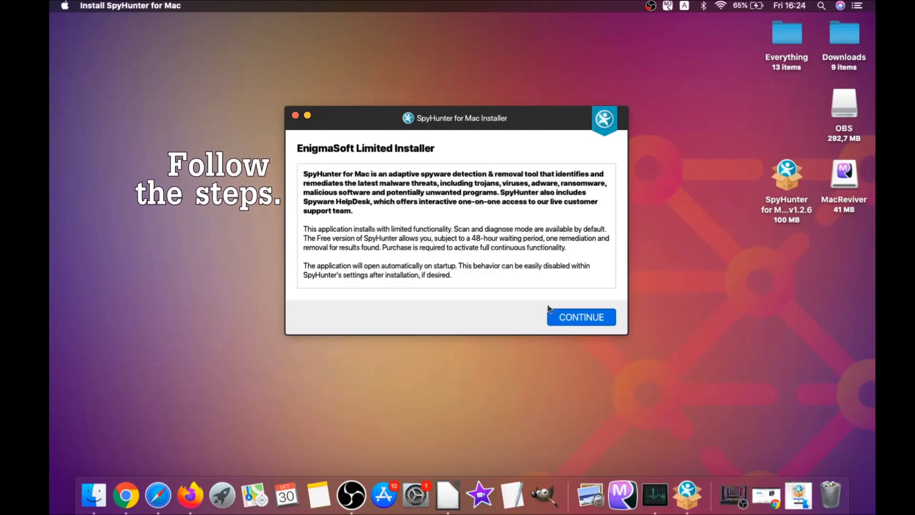
# Accept the SpyHunter EULA and install SpyHunter for Mac
pyautogui.click(563, 314)
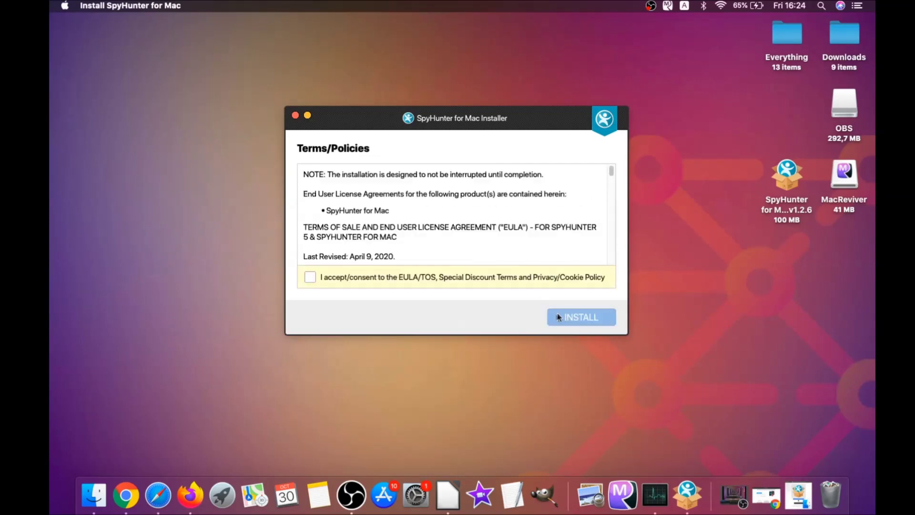
pyautogui.click(313, 276)
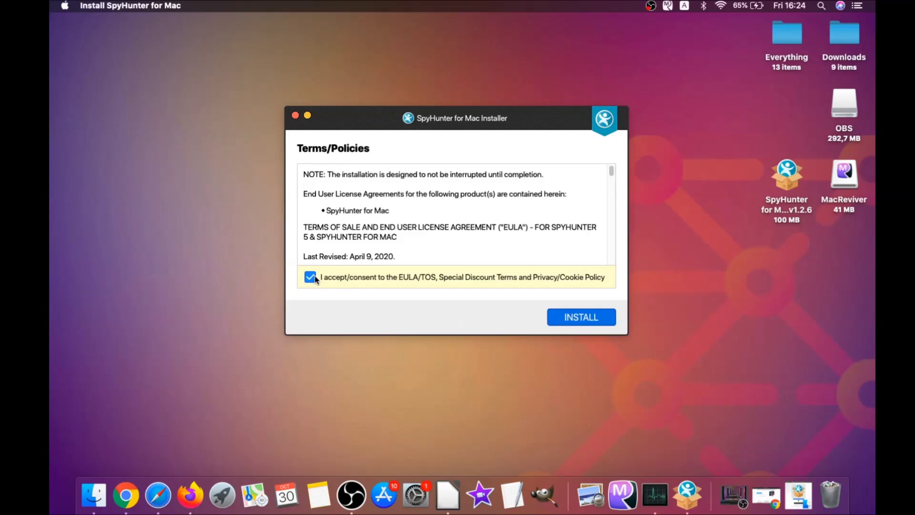
pyautogui.click(558, 316)
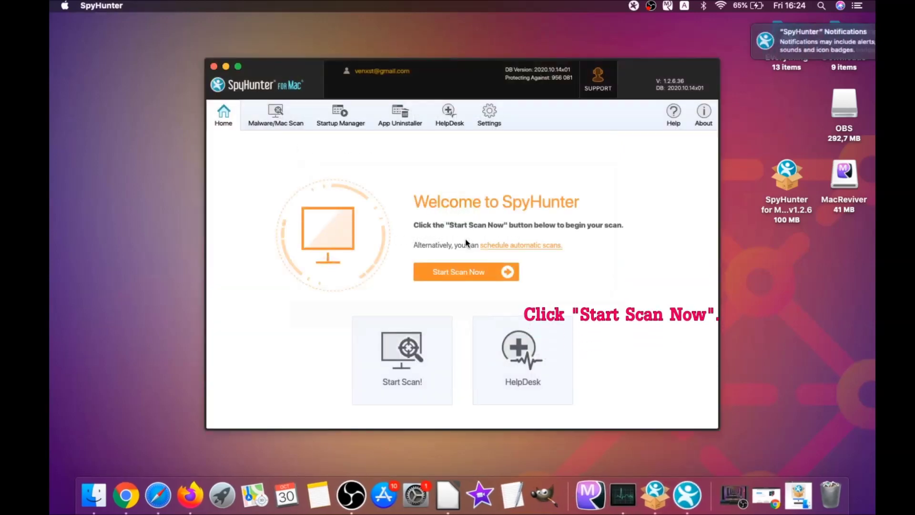
# Run a full scan that flags MacReviverSetup.dmg as Malware.MacOS.Generic among 3 issues
pyautogui.click(464, 271)
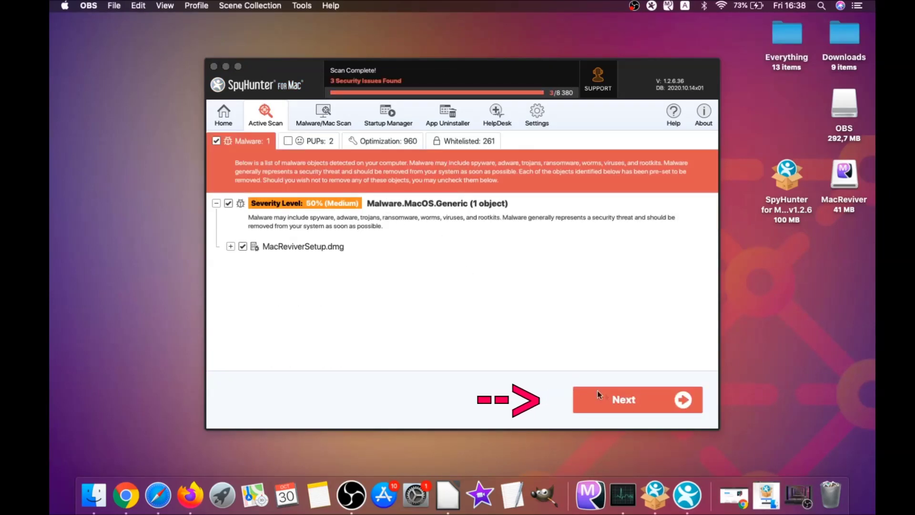
# Remove the flagged malware, then select and remove both MacReviver PUPs and finish
pyautogui.click(628, 404)
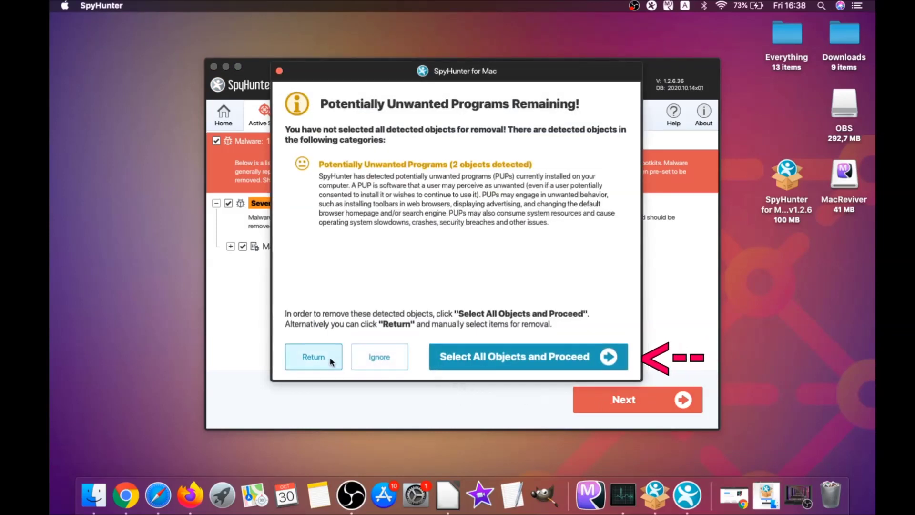
pyautogui.click(366, 363)
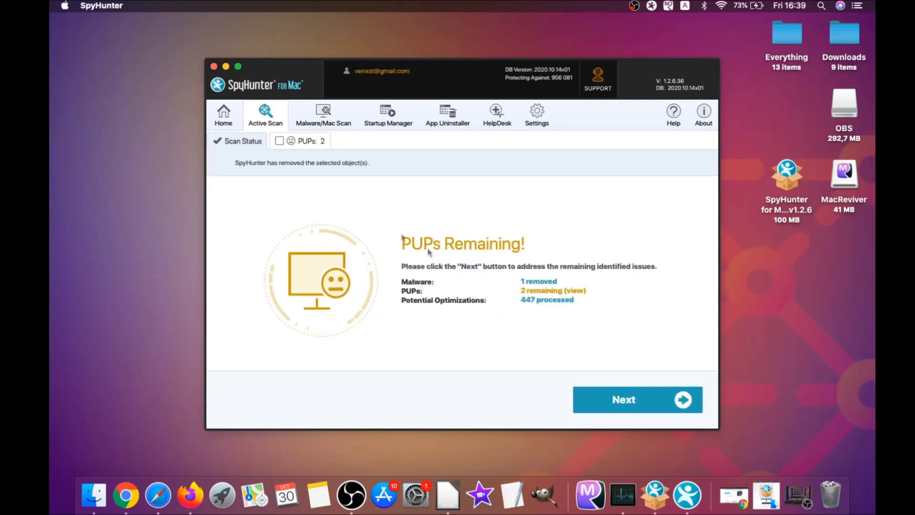
pyautogui.click(309, 142)
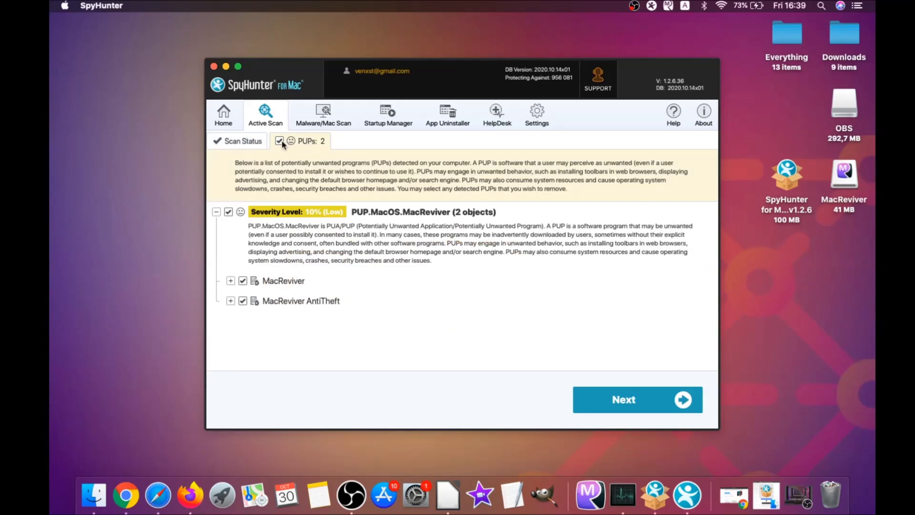
pyautogui.click(636, 397)
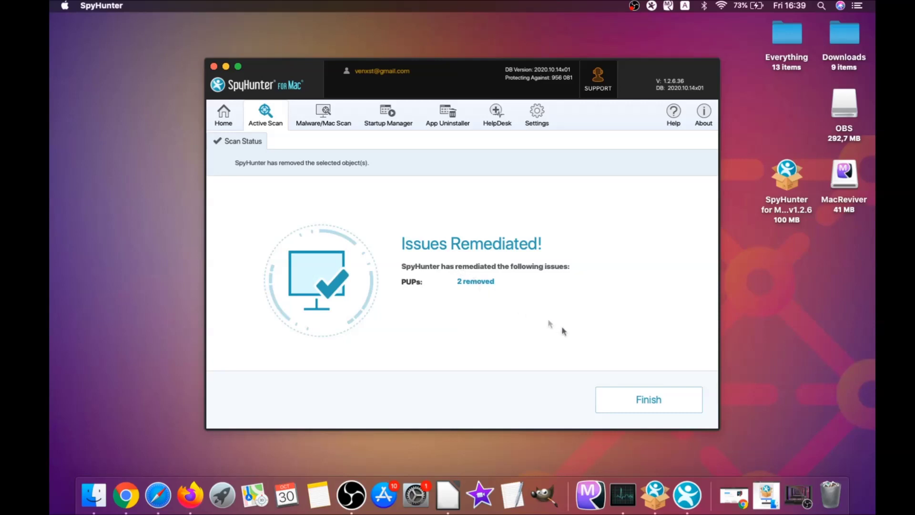
pyautogui.click(654, 400)
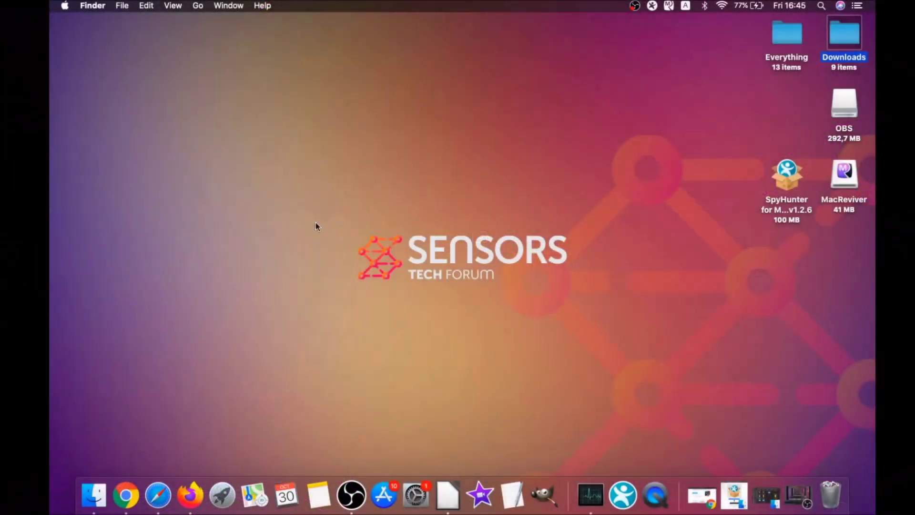
# Move MacReviver.app from the Applications folder to the Bin
pyautogui.click(198, 5)
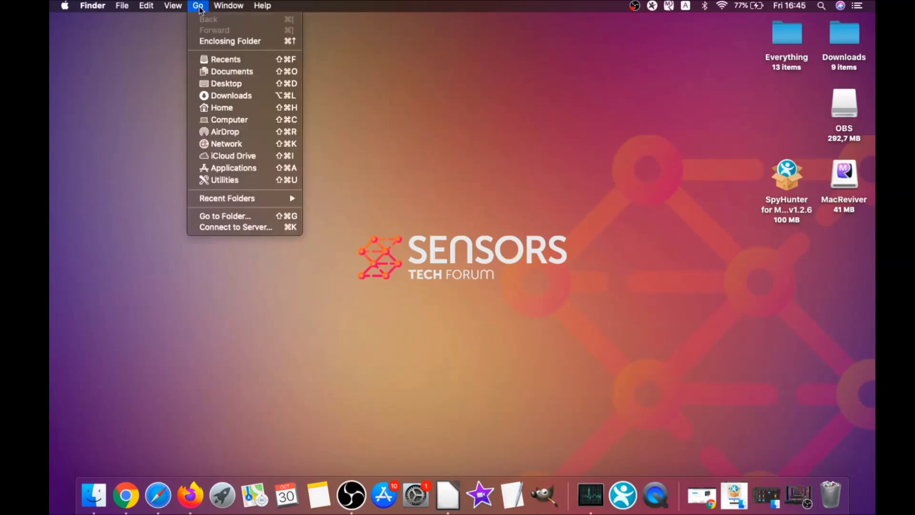
pyautogui.click(231, 168)
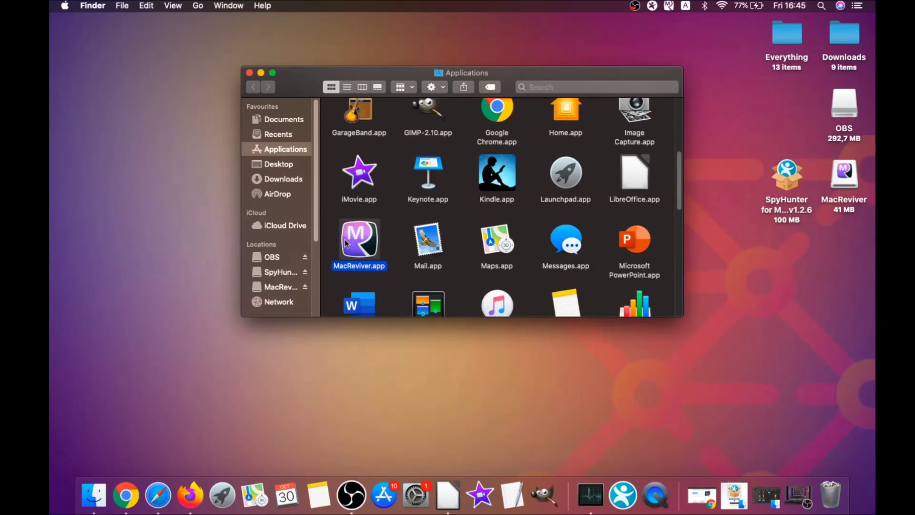
pyautogui.moveTo(346, 243); pyautogui.dragTo(830, 487)
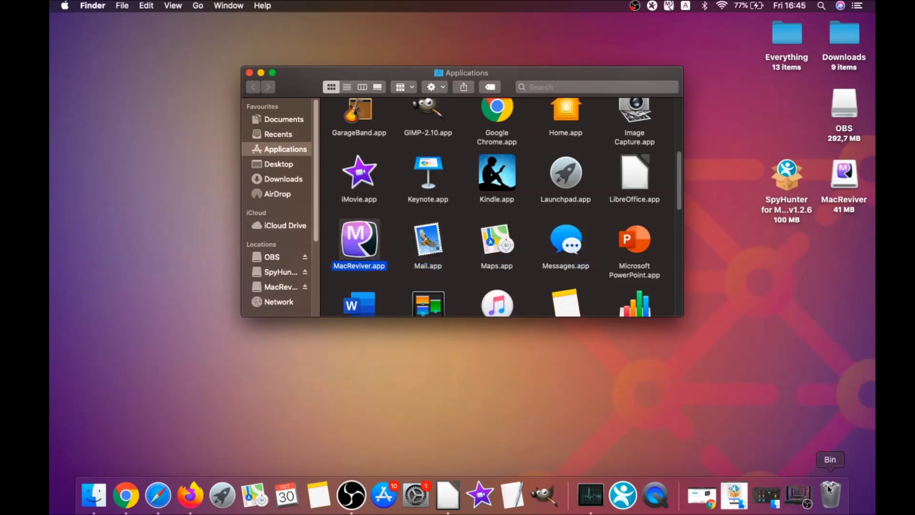
pyautogui.click(249, 73)
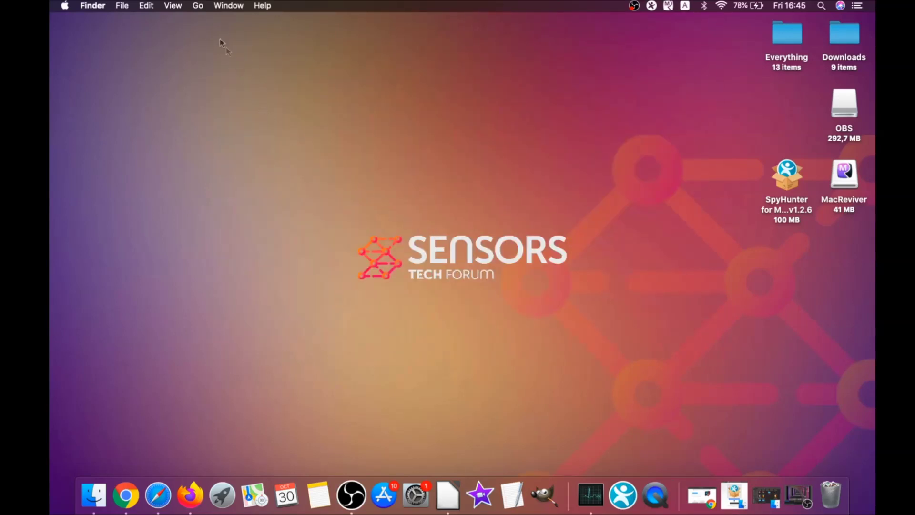
# Launch Activity Monitor from the Utilities folder
pyautogui.click(200, 7)
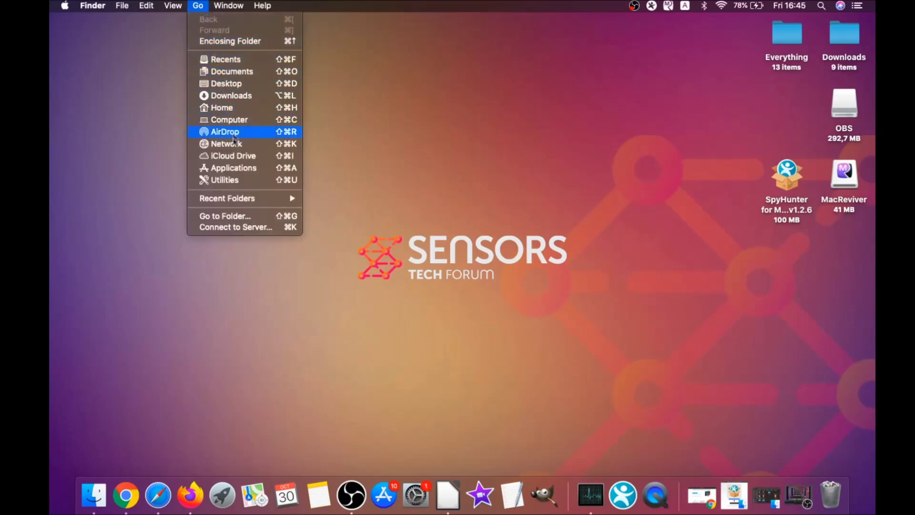
pyautogui.click(240, 182)
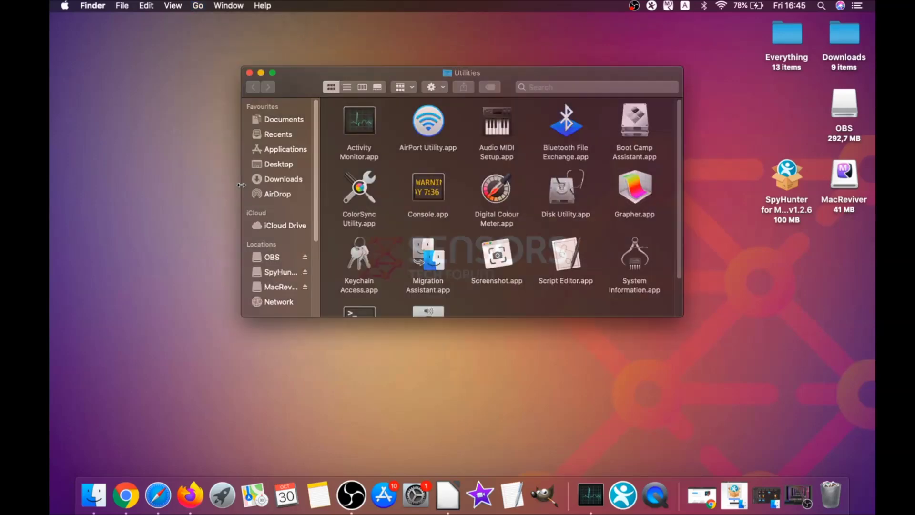
pyautogui.doubleClick(361, 127)
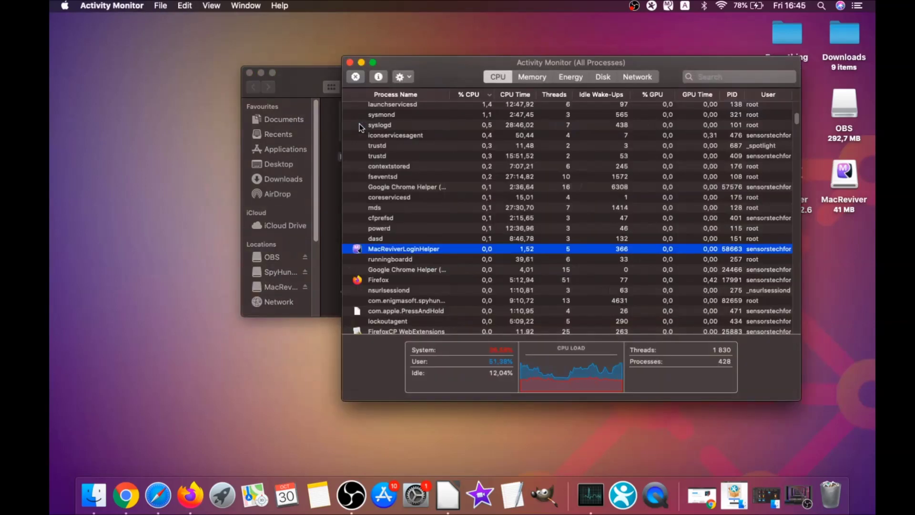
# Force quit the lsd process in Activity Monitor
pyautogui.click(388, 250)
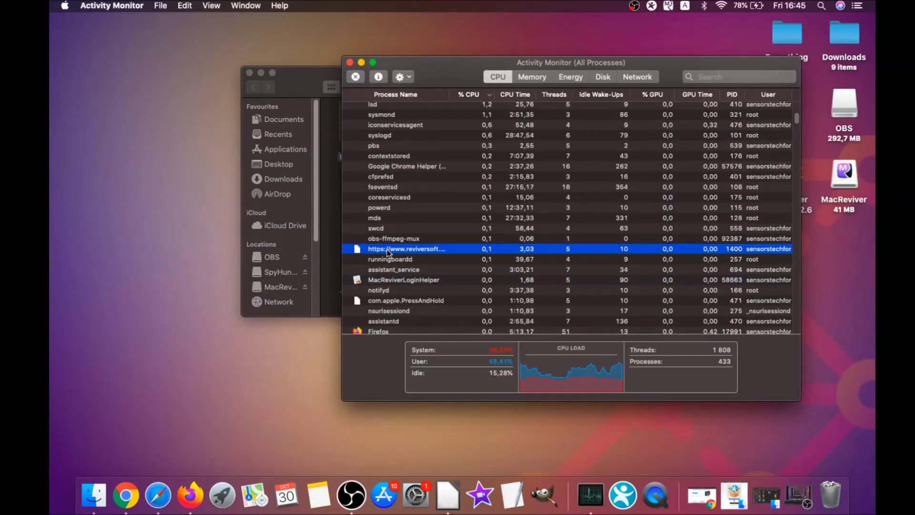
pyautogui.scroll(-10, 390, 258)
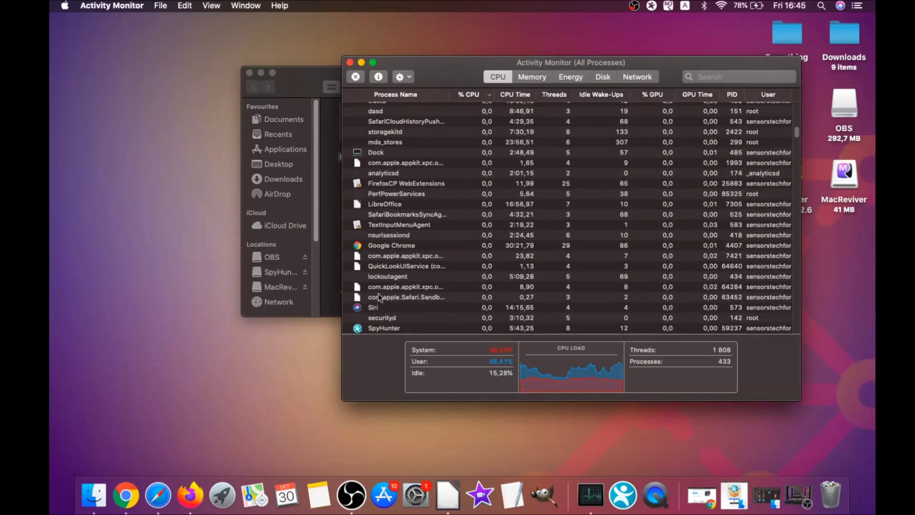
pyautogui.scroll(5, 382, 287)
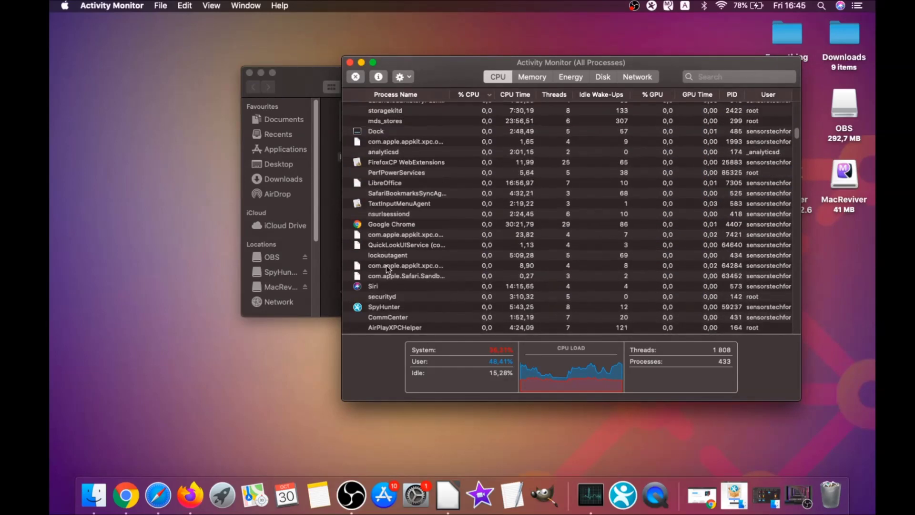
pyautogui.scroll(6, 386, 265)
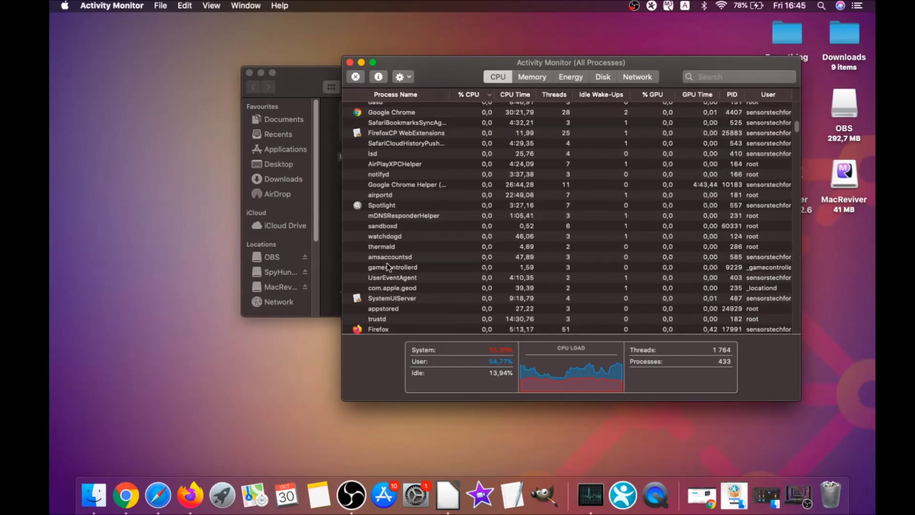
pyautogui.click(383, 196)
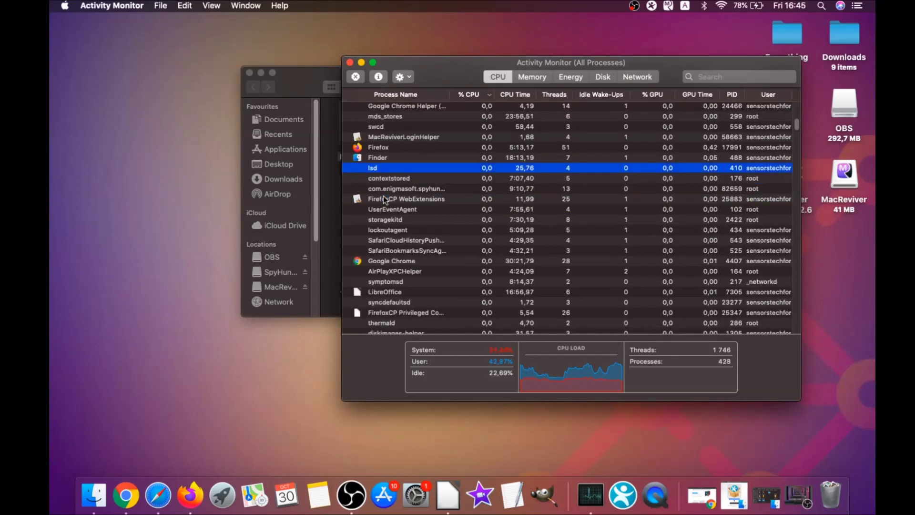
pyautogui.click(356, 77)
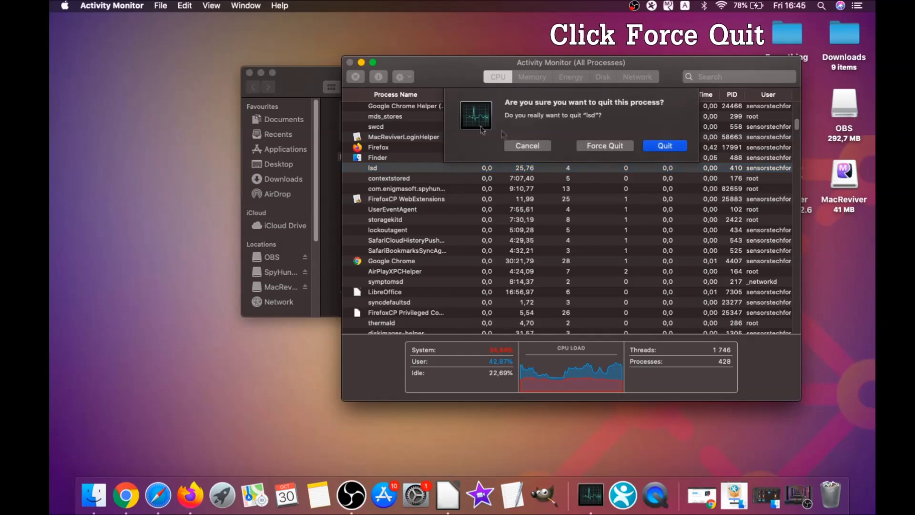
pyautogui.click(605, 145)
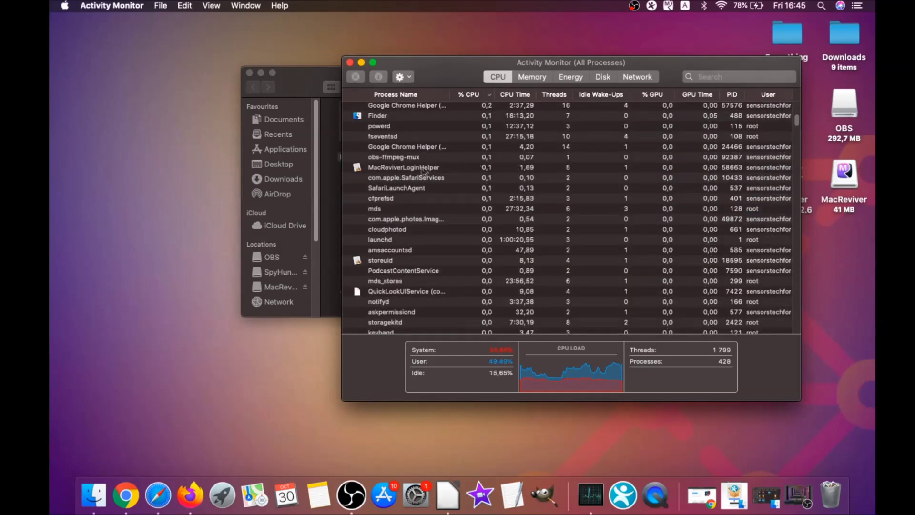
# Force quit MacReviverLoginHelper, then close Activity Monitor and the Utilities window
pyautogui.click(421, 170)
pyautogui.click(360, 77)
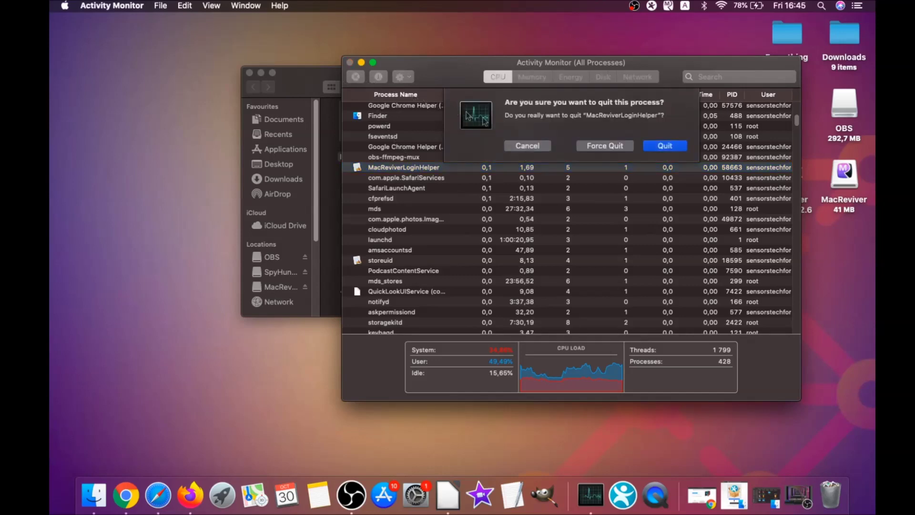
pyautogui.click(595, 146)
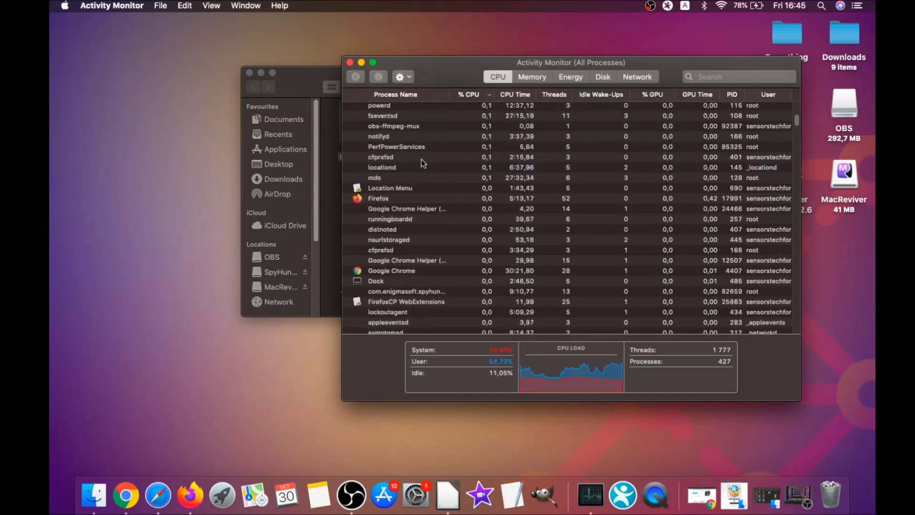
pyautogui.scroll(5, 422, 163)
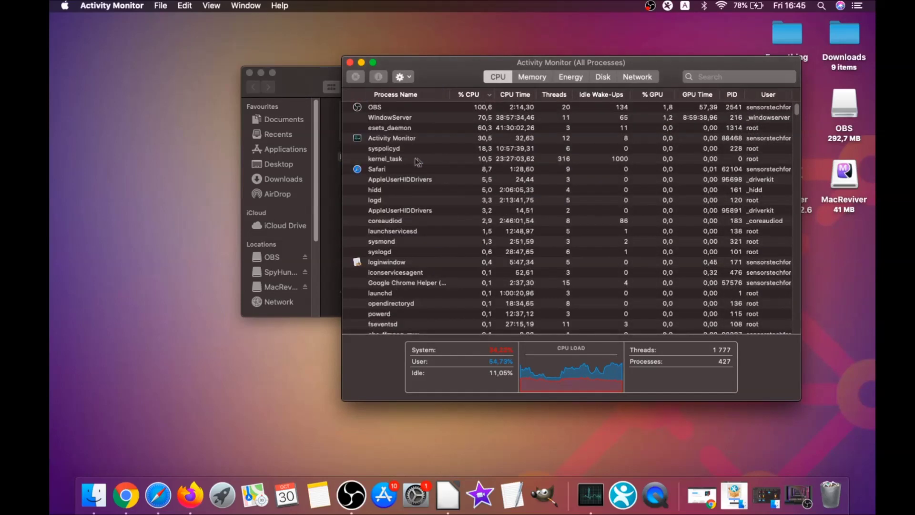
pyautogui.click(350, 62)
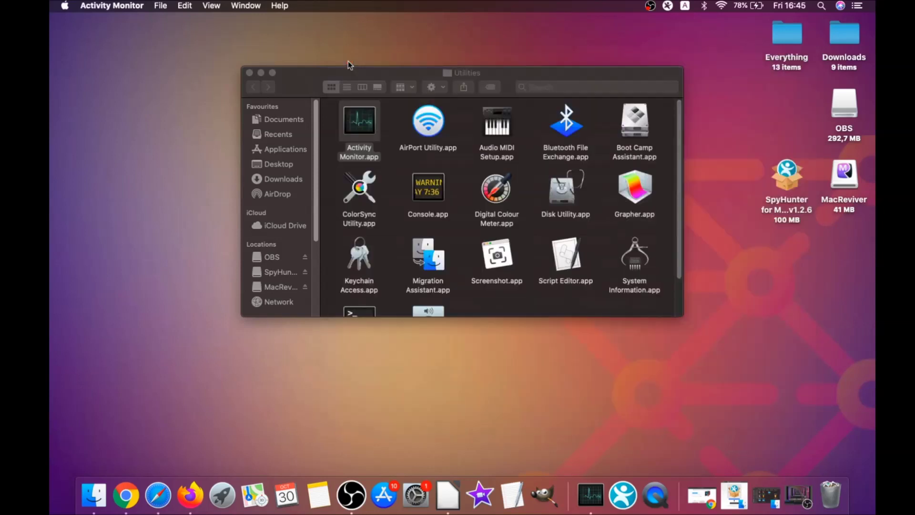
pyautogui.click(249, 73)
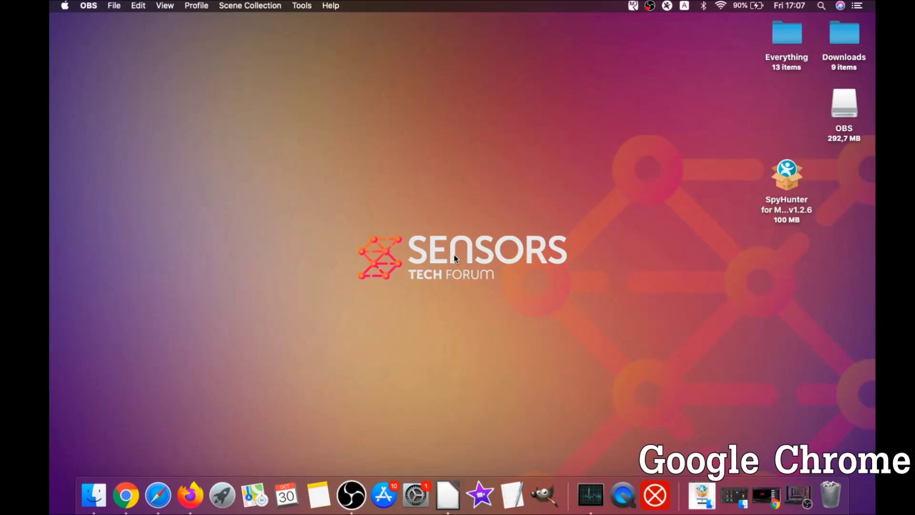
# Bring Chrome forward and enter about://settings/clearBrowserData in the address bar
pyautogui.click(126, 495)
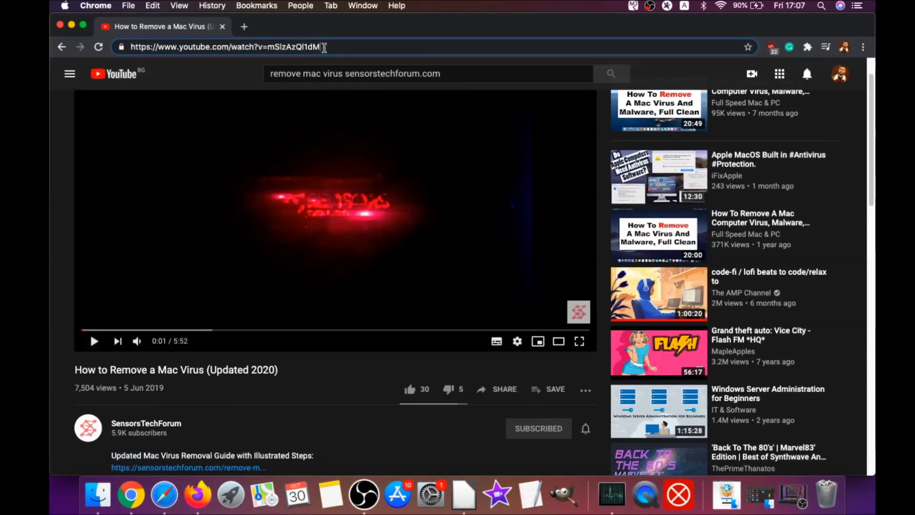
pyautogui.click(324, 48)
pyautogui.write('about:/')
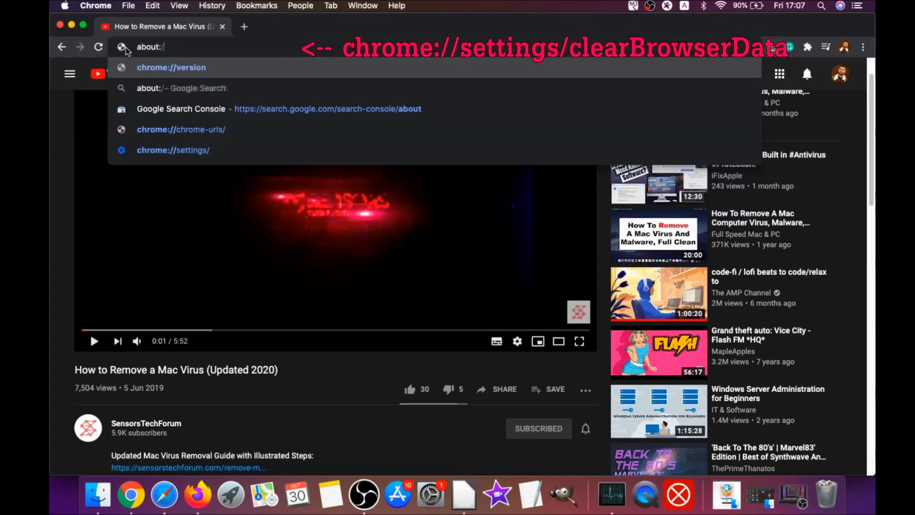
pyautogui.write('/settings')
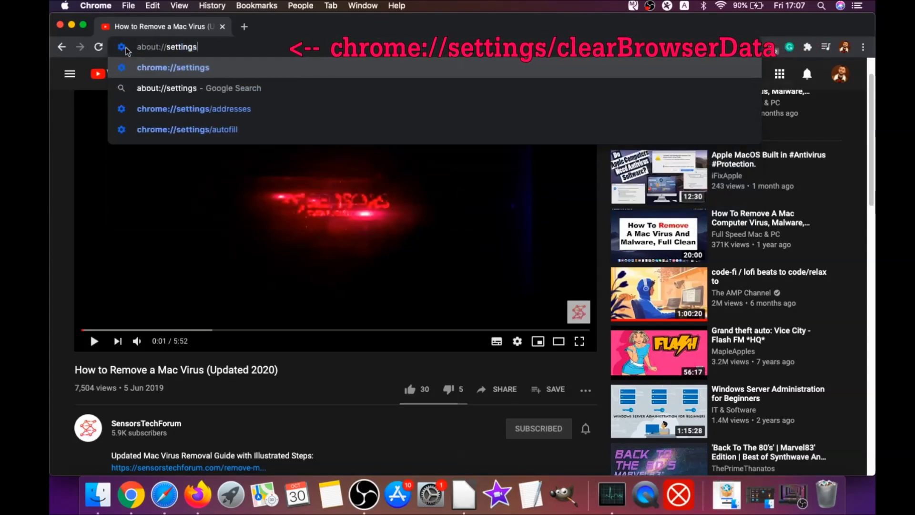
pyautogui.write('/clear')
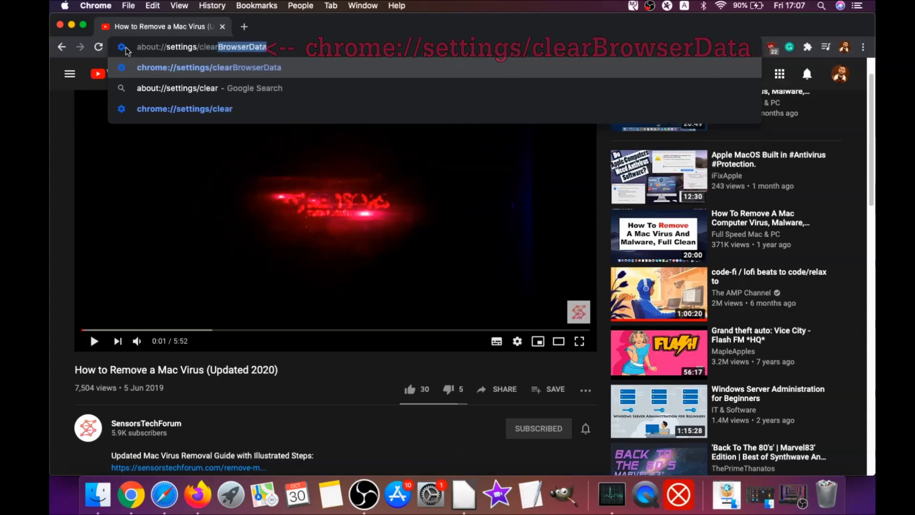
pyautogui.write('BrowserData')
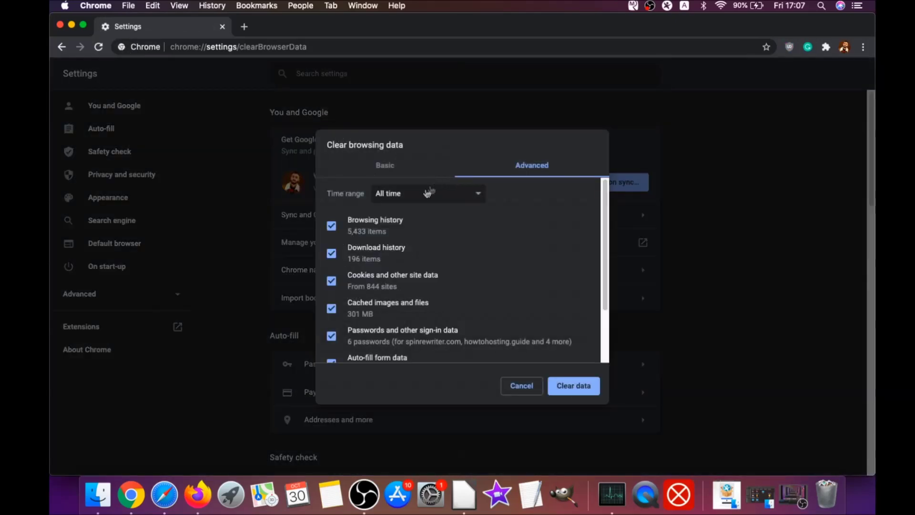
# Clear Chrome's browsing data for All time, excluding Passwords and other sign-in data
pyautogui.click(428, 192)
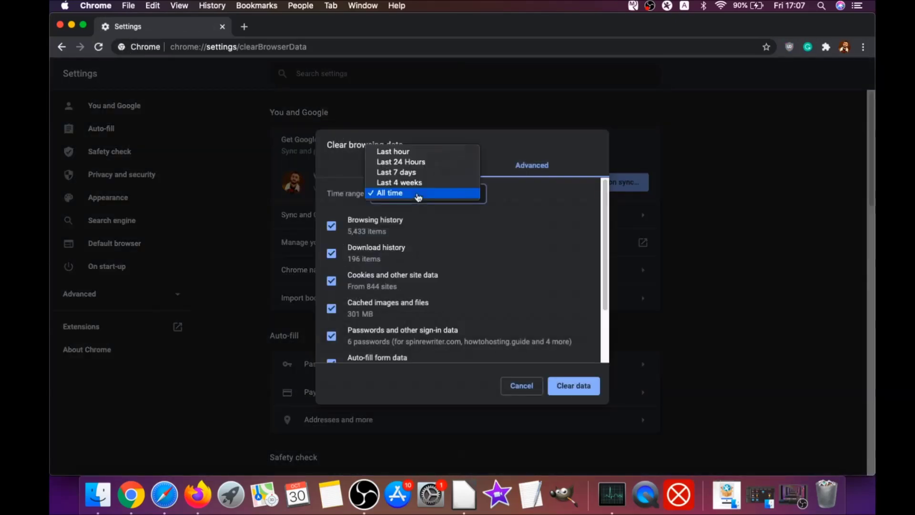
pyautogui.click(390, 193)
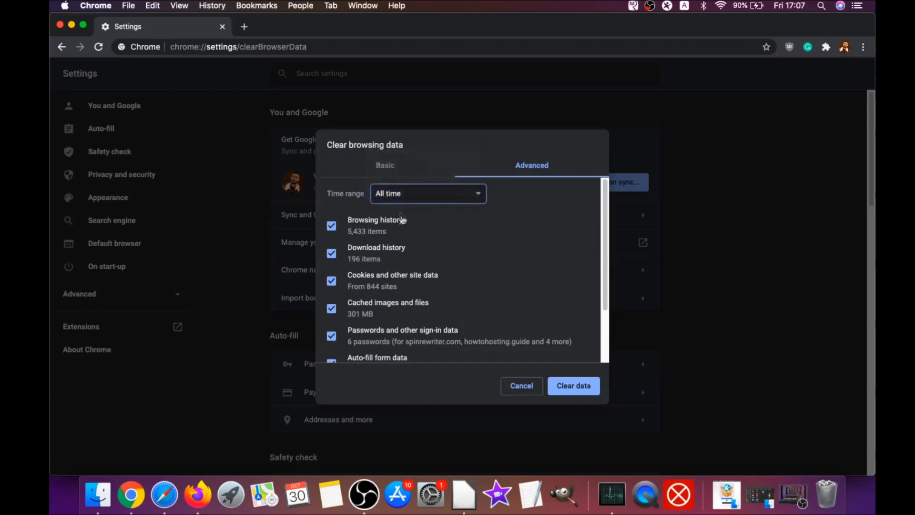
pyautogui.scroll(-1, 402, 222)
pyautogui.scroll(-2, 373, 229)
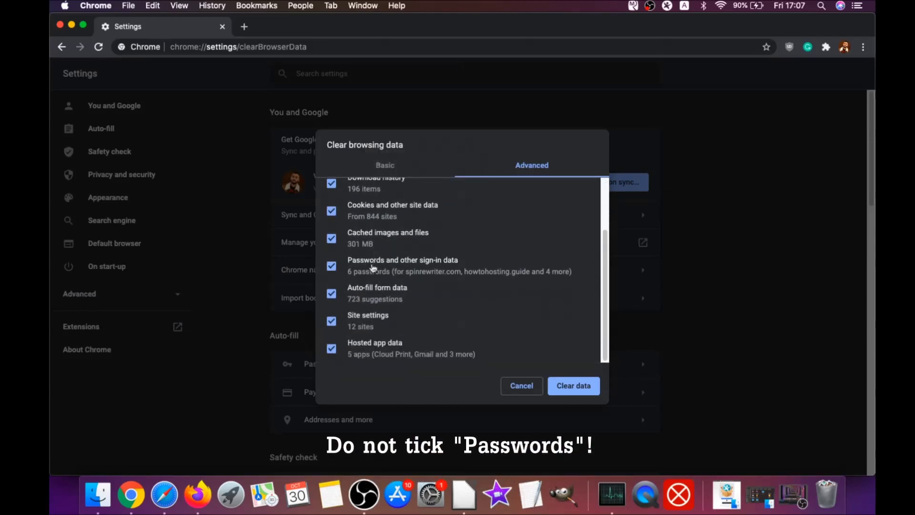
pyautogui.click(374, 268)
pyautogui.scroll(2, 376, 253)
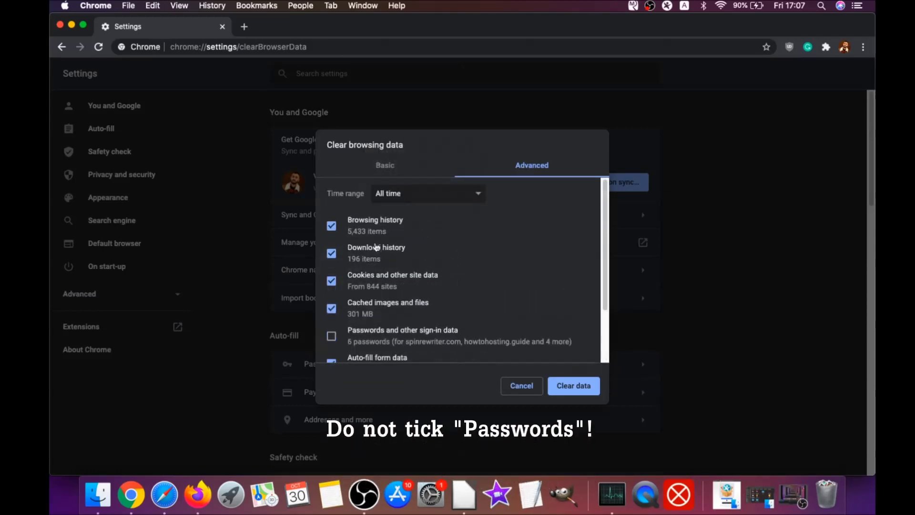
pyautogui.scroll(-2, 364, 286)
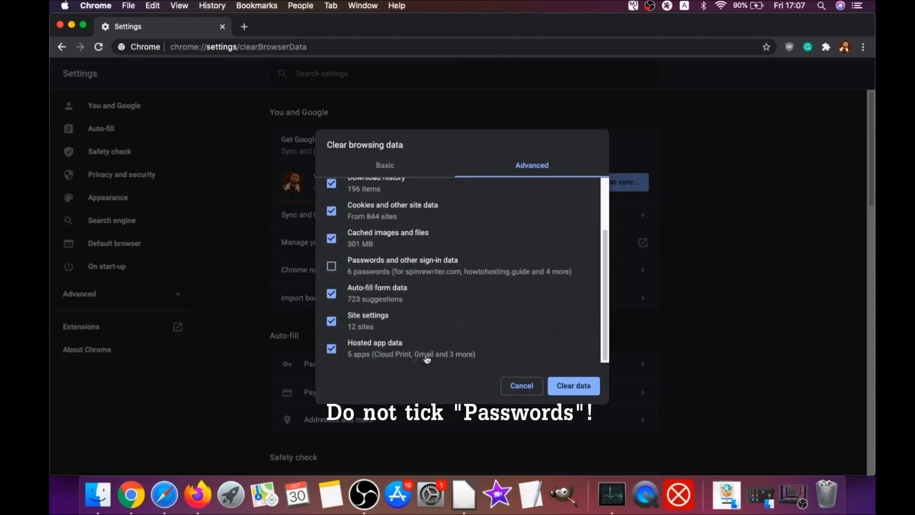
pyautogui.click(568, 386)
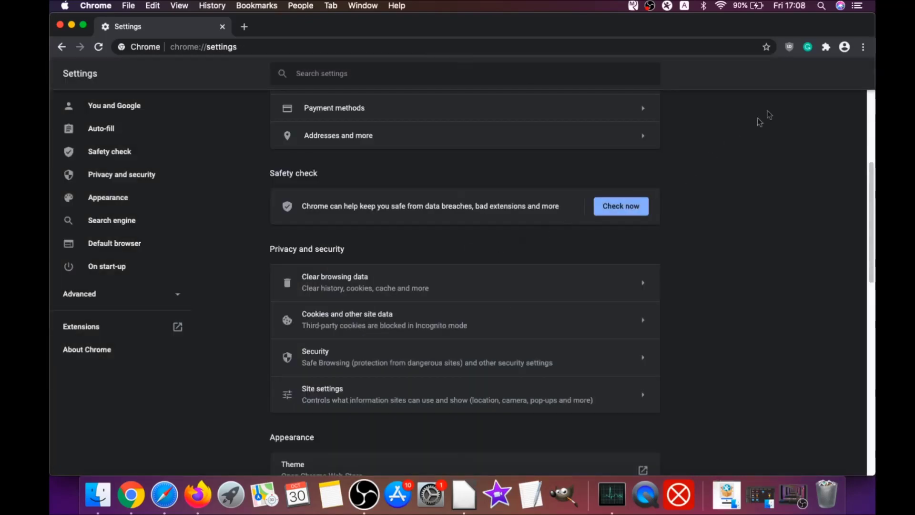
# Remove the uBlock Origin extension from Chrome, then minimize Chrome and switch to Safari
pyautogui.click(863, 47)
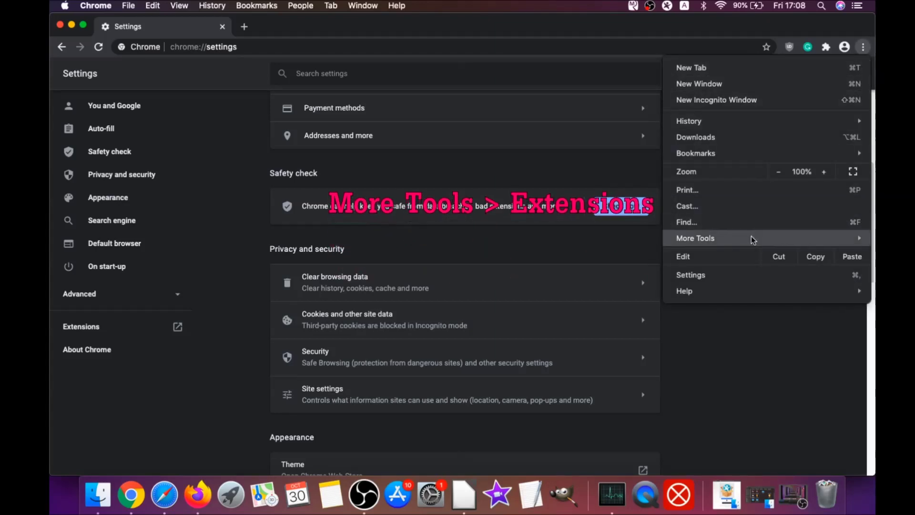
pyautogui.moveTo(751, 237)
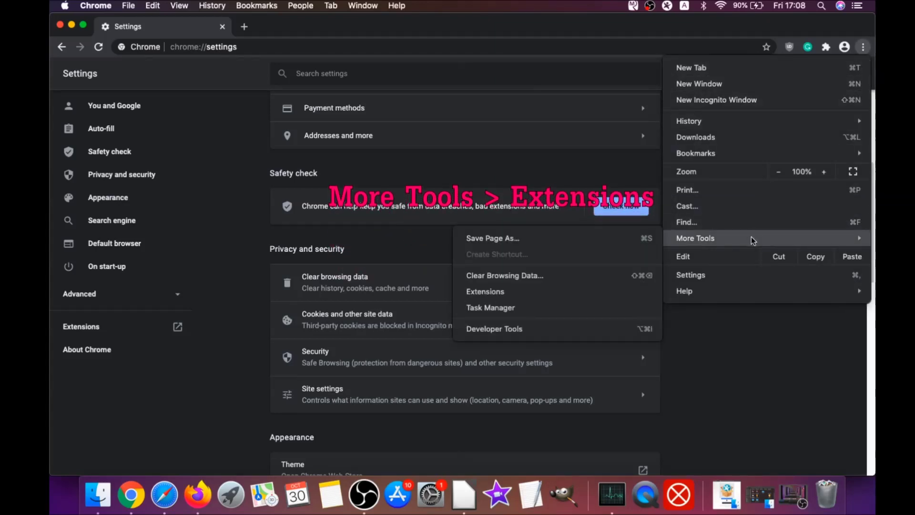
pyautogui.click(517, 292)
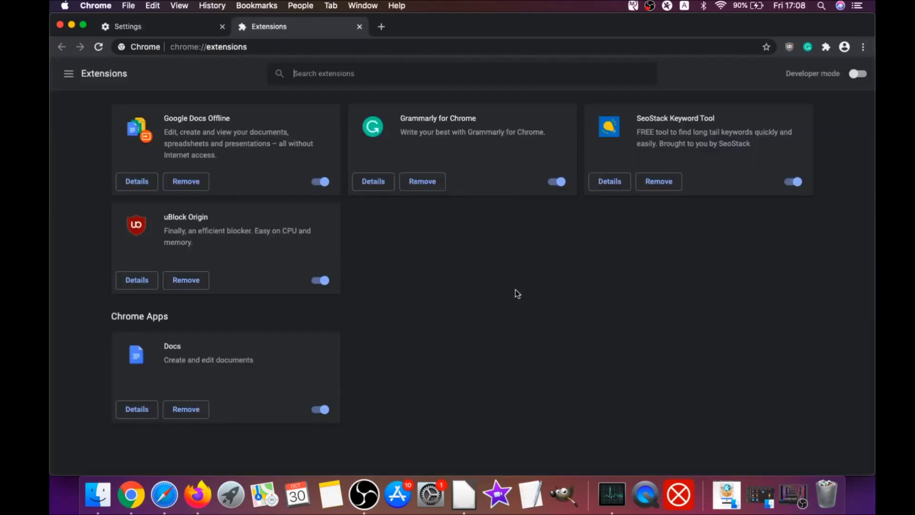
pyautogui.click(180, 284)
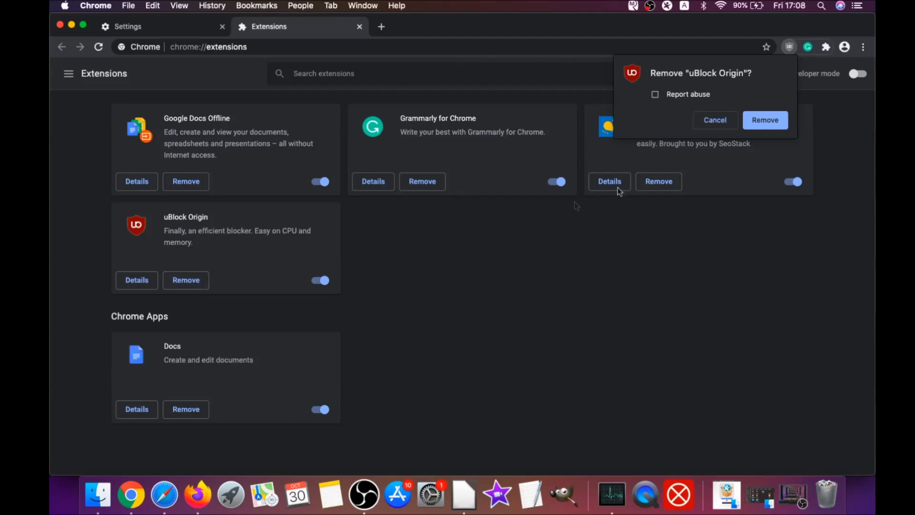
pyautogui.click(778, 119)
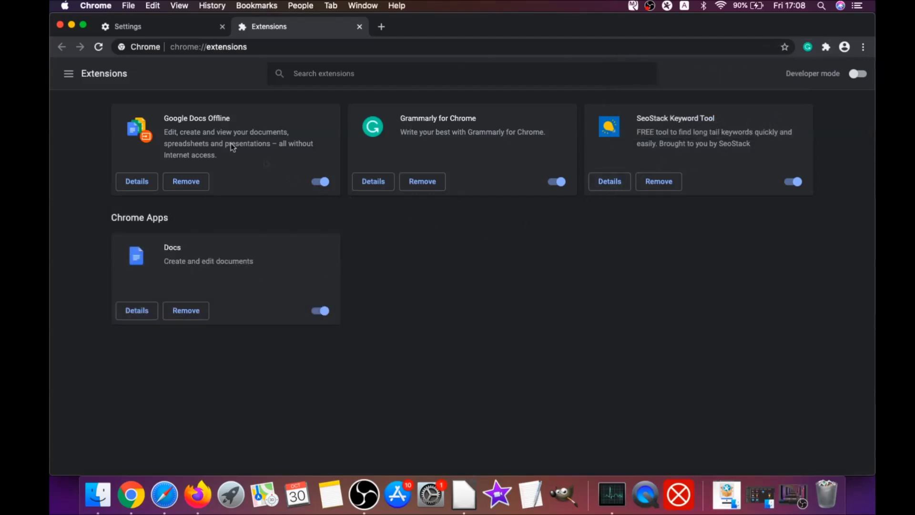
pyautogui.click(72, 25)
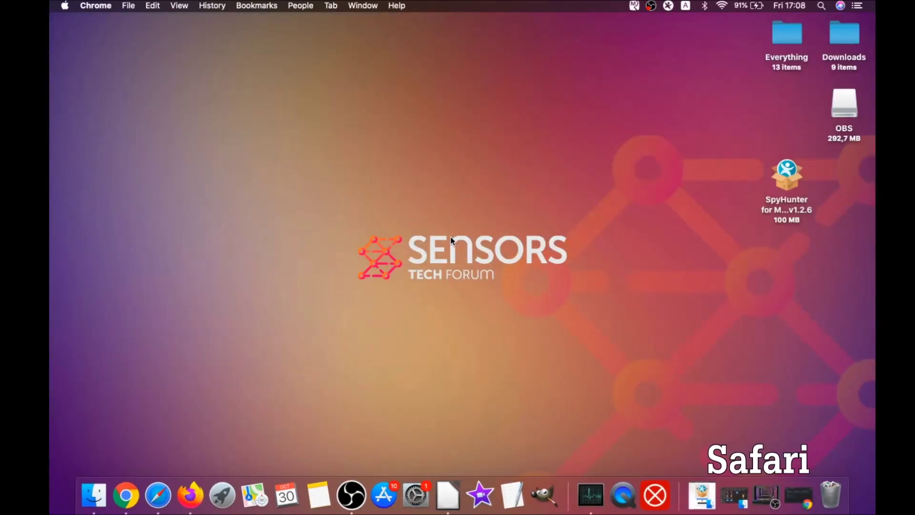
pyautogui.click(158, 496)
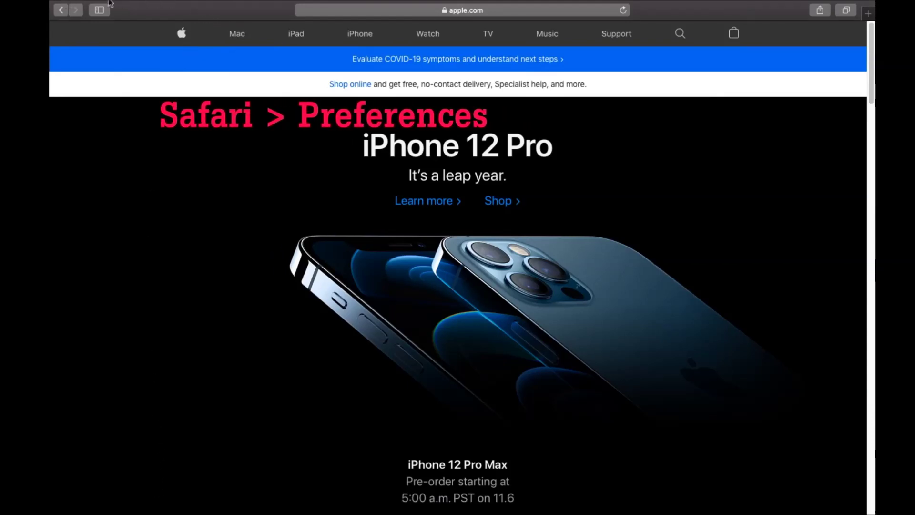
pyautogui.moveTo(110, 1)
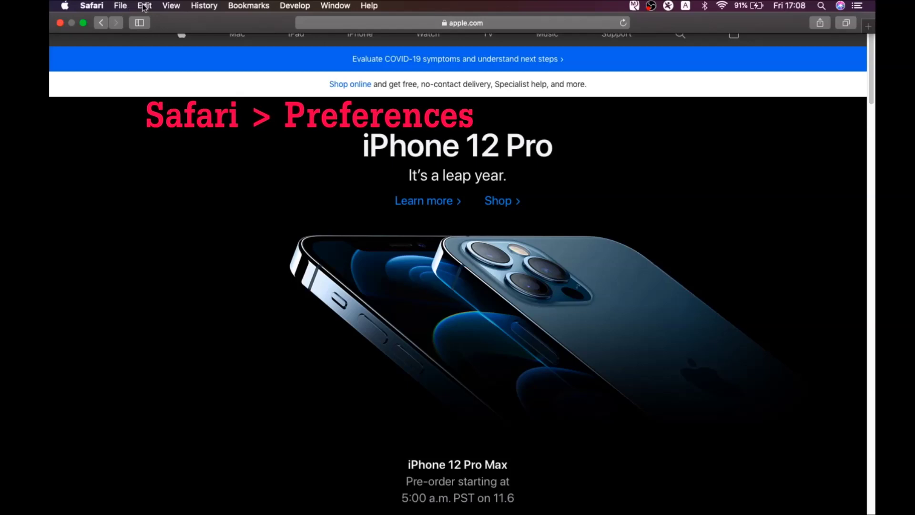
pyautogui.click(91, 6)
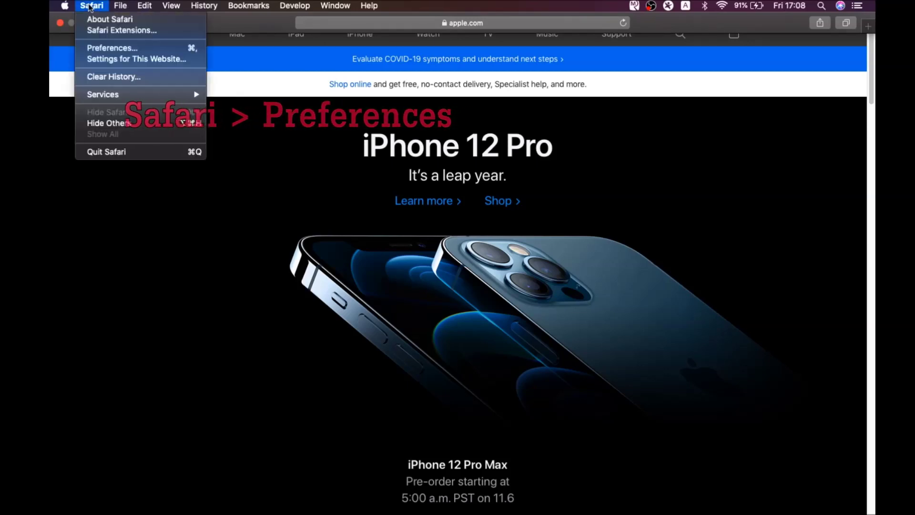
pyautogui.click(116, 49)
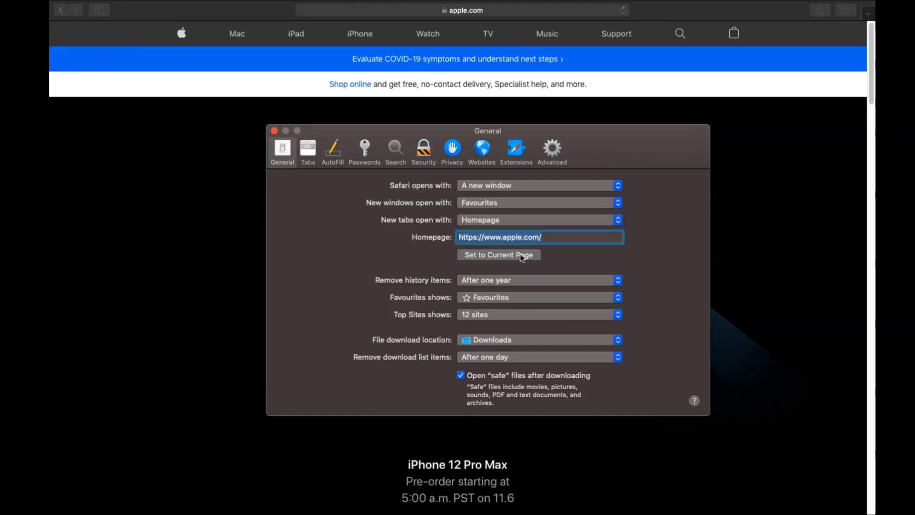
pyautogui.click(549, 237)
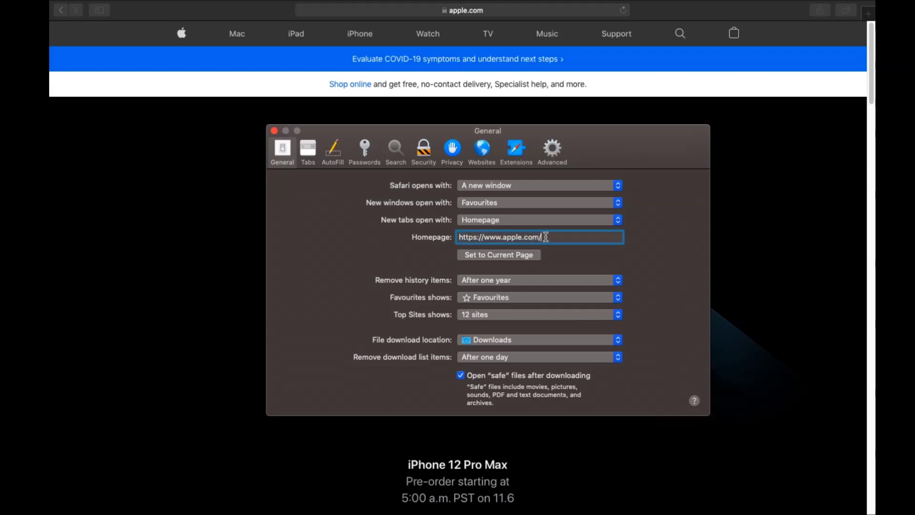
# Change Safari's default search engine from Yahoo to Google
pyautogui.click(395, 148)
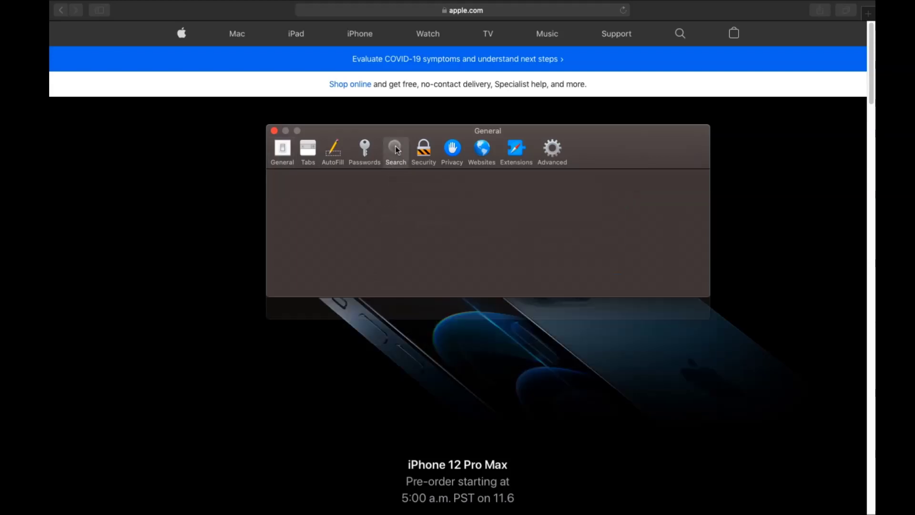
pyautogui.click(457, 185)
pyautogui.click(447, 206)
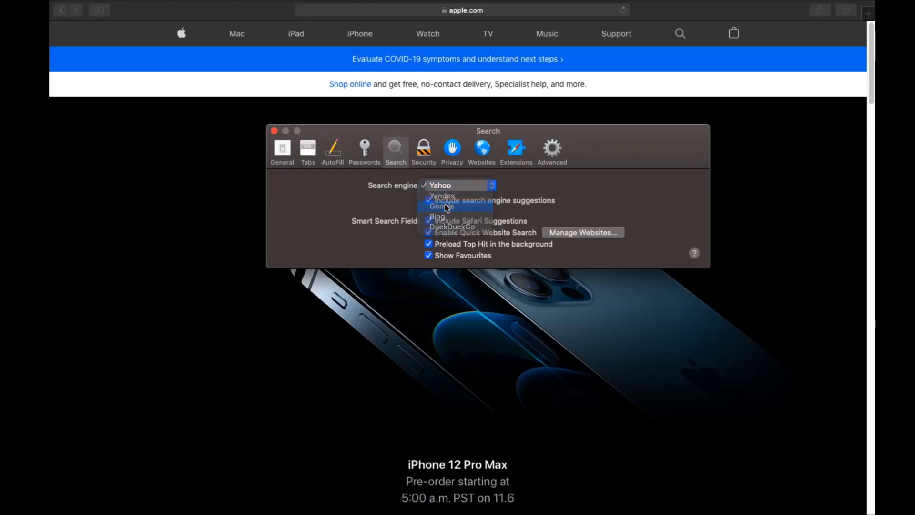
# Uninstall the Porn Block Plus extension and reveal its app in Finder
pyautogui.click(511, 159)
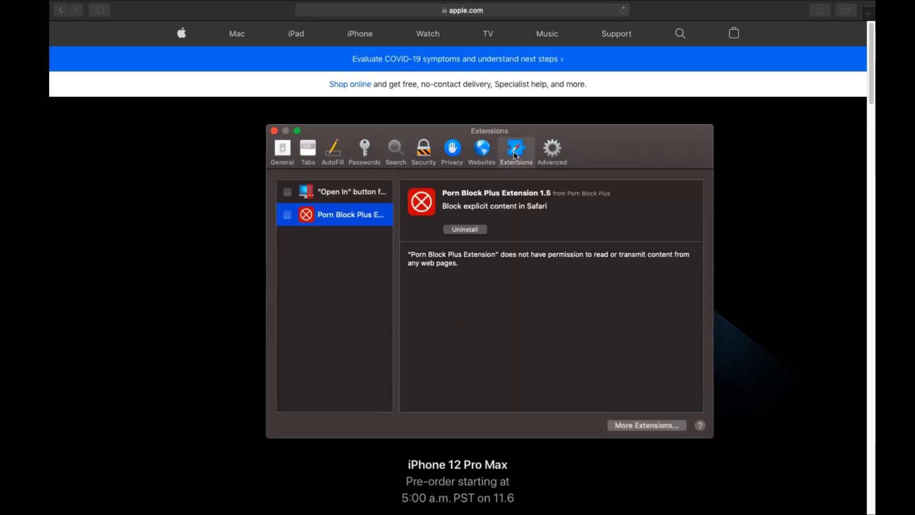
pyautogui.click(461, 230)
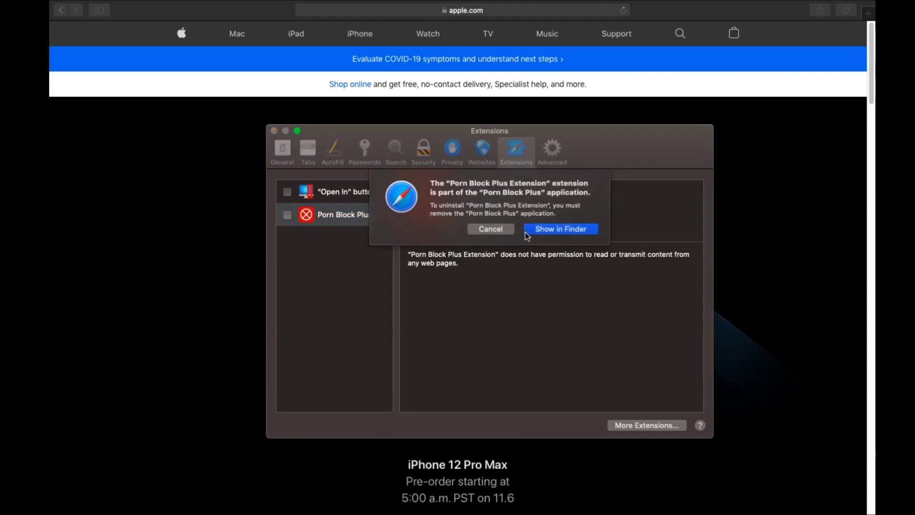
pyautogui.click(531, 230)
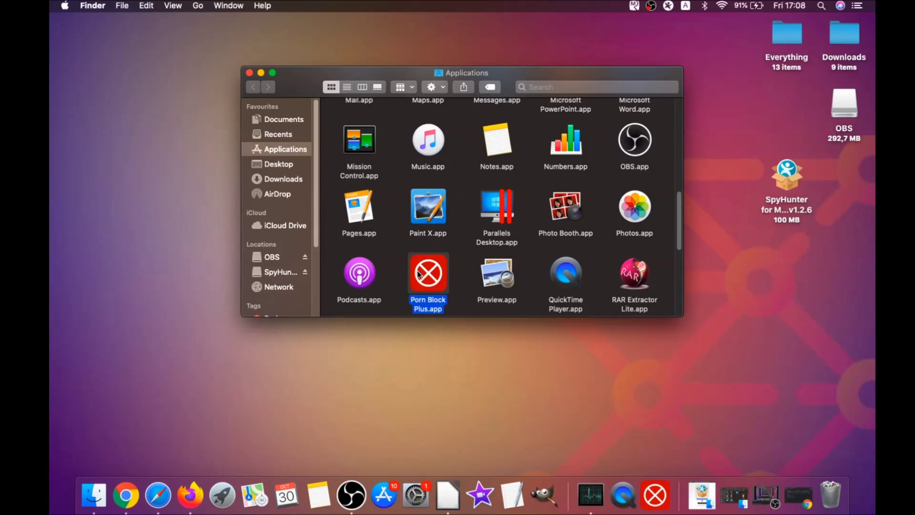
# Move Porn Block Plus.app to the Bin, authorizing with the administrator password, and close Applications
pyautogui.moveTo(419, 274); pyautogui.dragTo(831, 489)
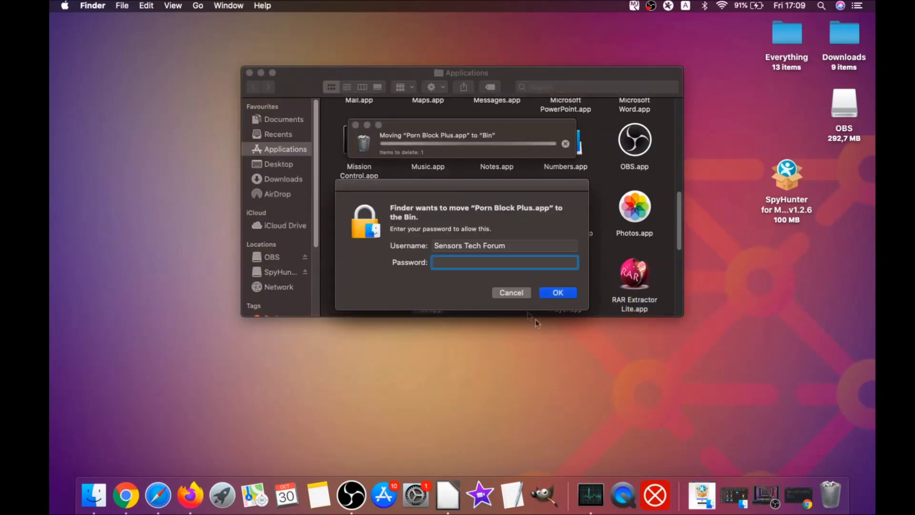
pyautogui.write('****')
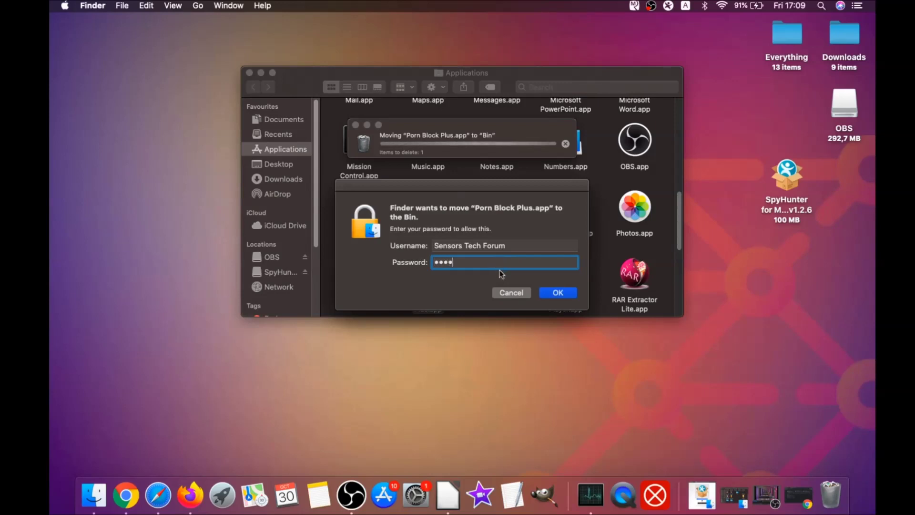
pyautogui.write('****')
pyautogui.click(549, 293)
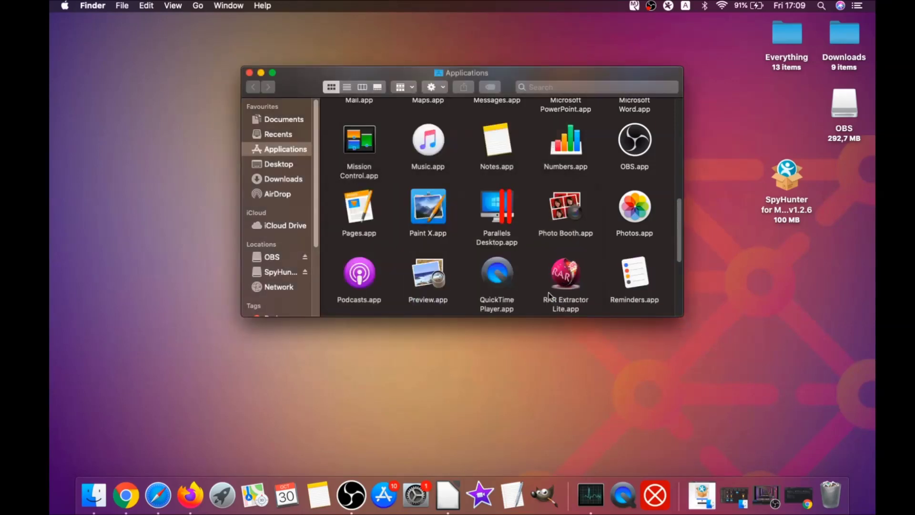
pyautogui.click(249, 72)
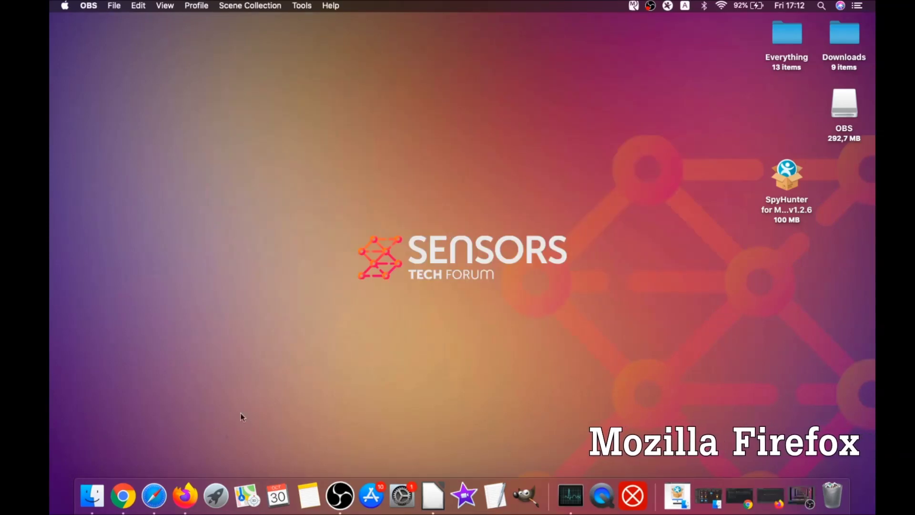
# Launch Firefox and open the Add-ons Manager from the main menu
pyautogui.click(185, 496)
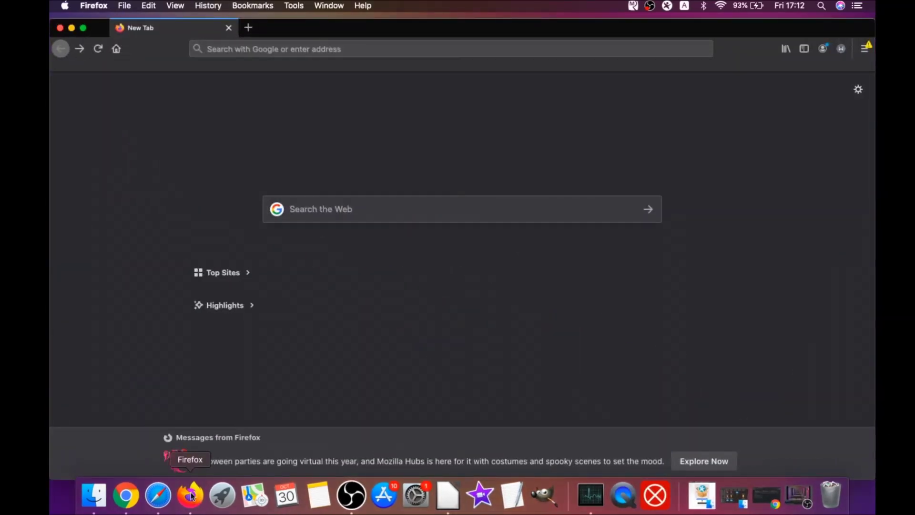
pyautogui.click(864, 50)
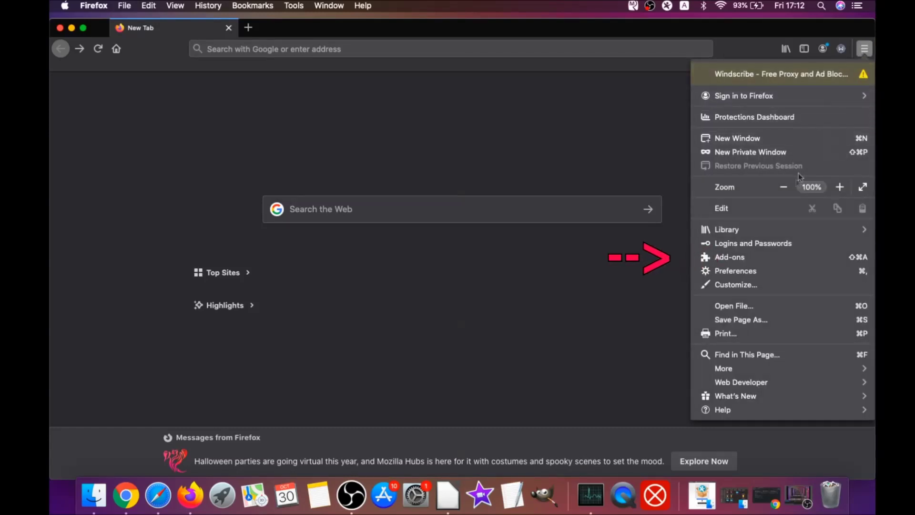
pyautogui.click(755, 259)
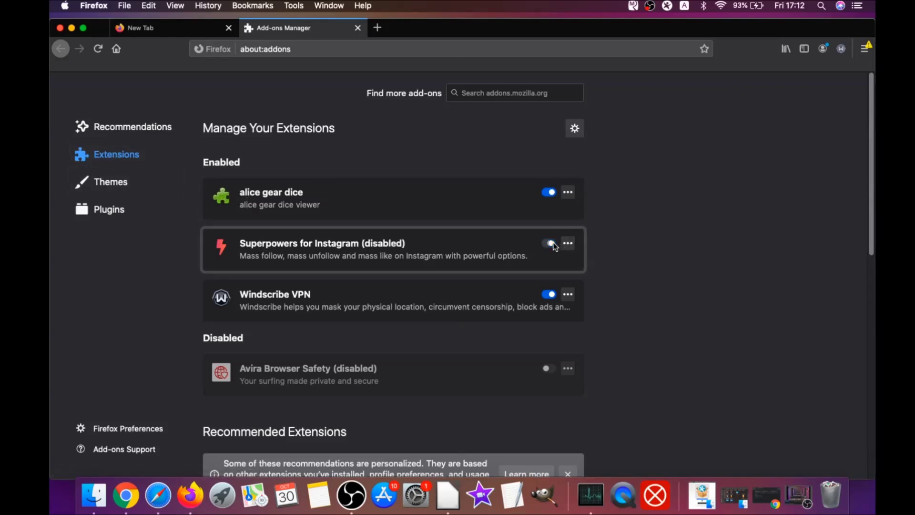
# Remove the alice gear dice and Superpowers for Instagram extensions from Firefox
pyautogui.click(550, 192)
pyautogui.click(568, 192)
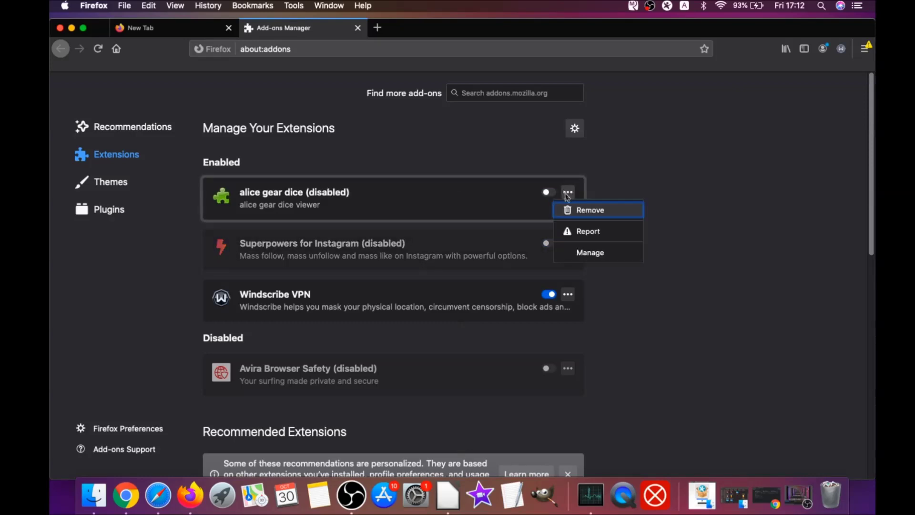
pyautogui.click(581, 210)
pyautogui.click(521, 134)
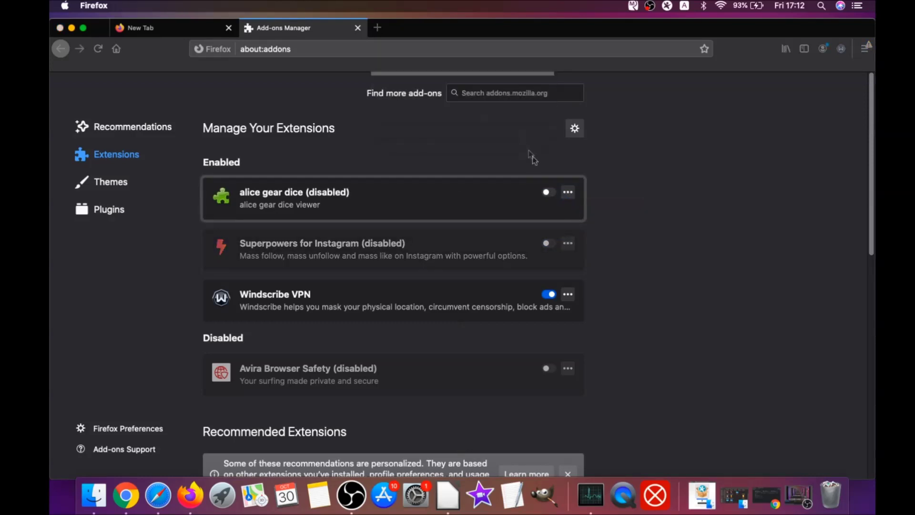
pyautogui.click(568, 230)
pyautogui.click(578, 247)
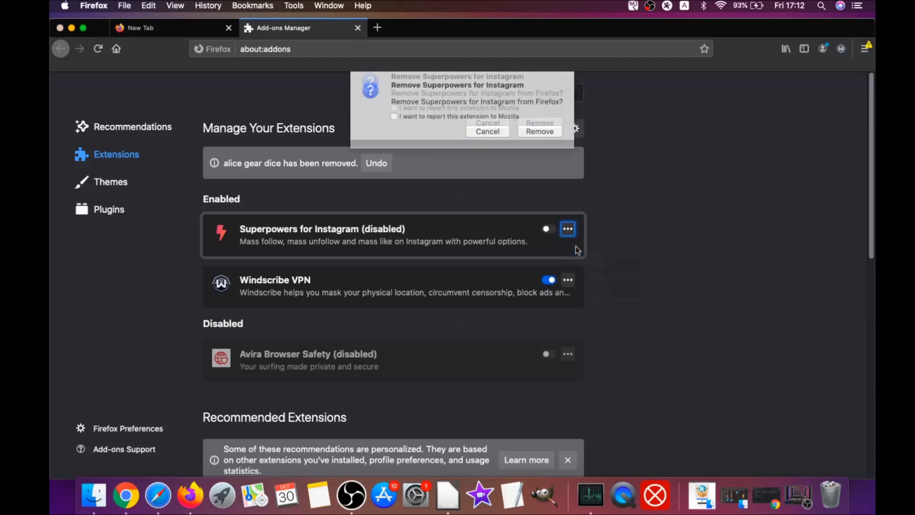
pyautogui.click(548, 132)
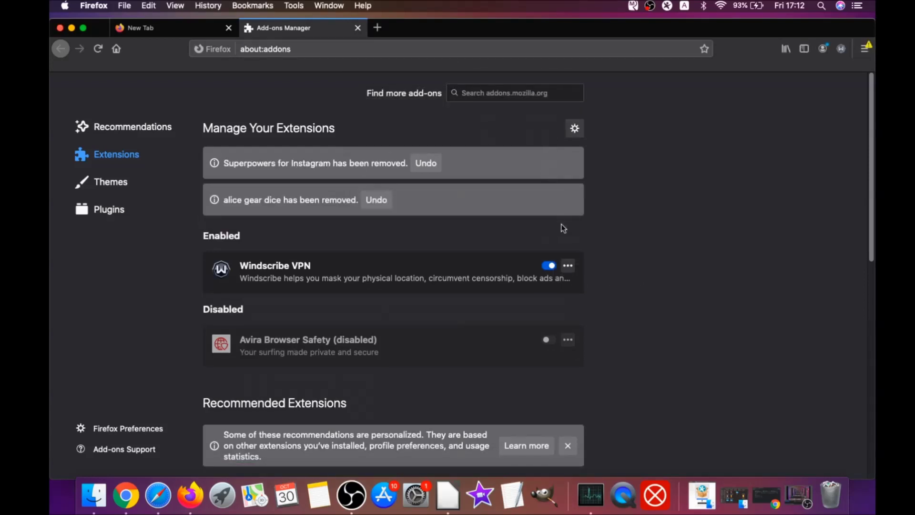
# Load about:support and use Refresh Firefox to reset the browser to its defaults
pyautogui.click(277, 51)
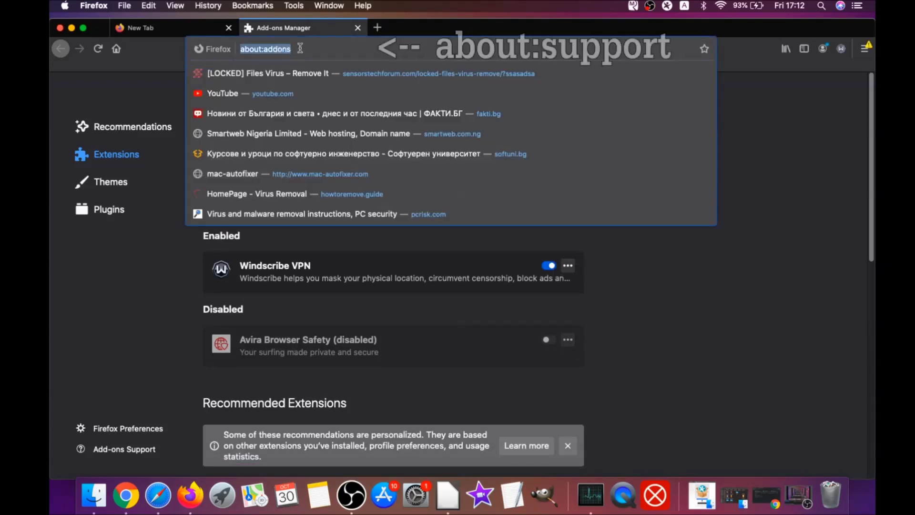
pyautogui.write('a')
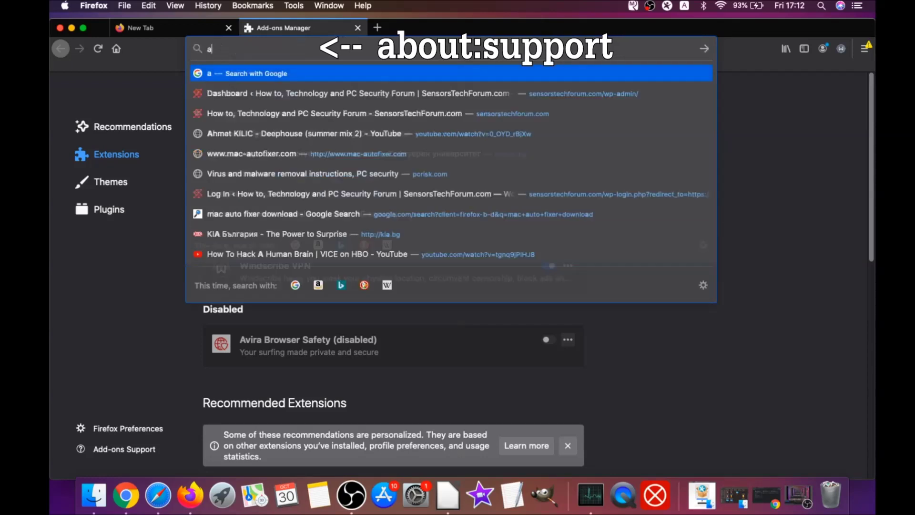
pyautogui.write('bout:support')
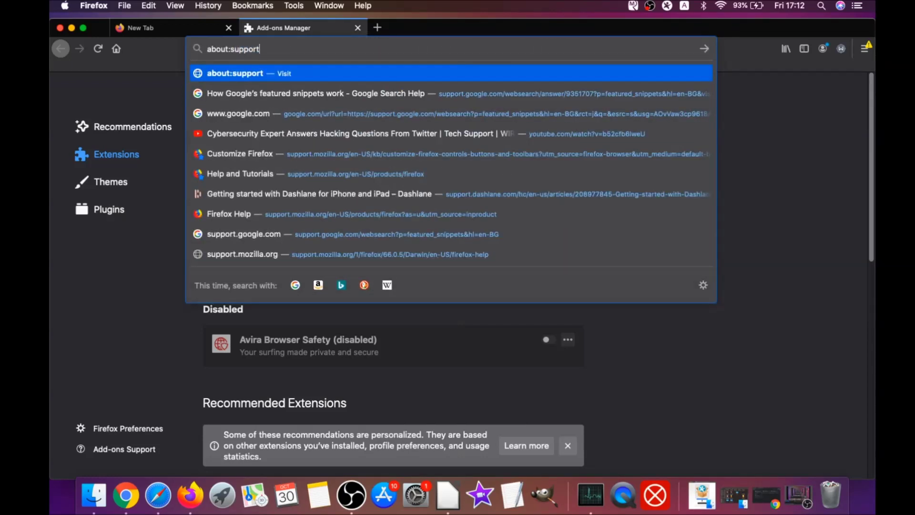
pyautogui.press('Return')
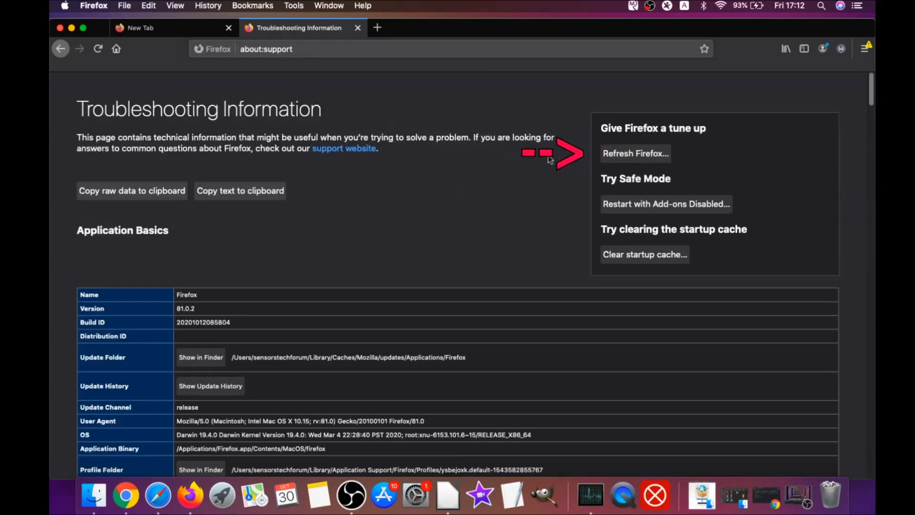
pyautogui.click(634, 160)
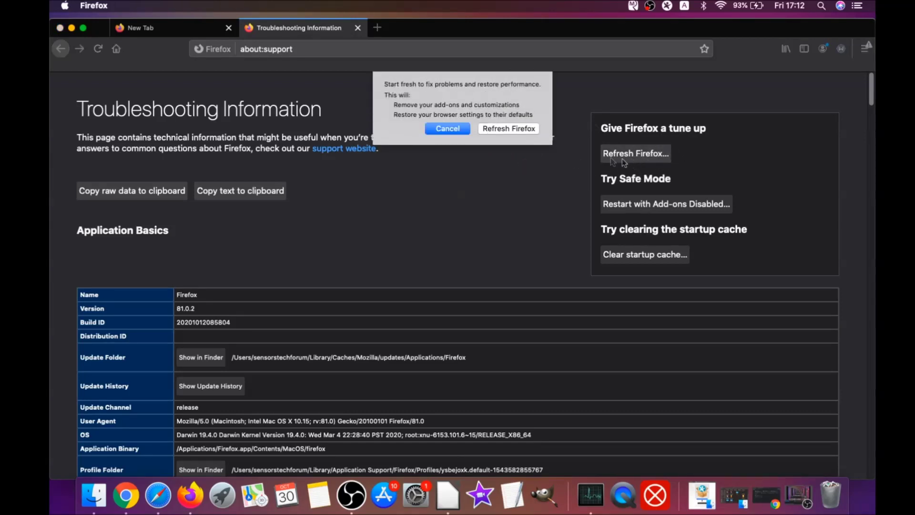
pyautogui.click(509, 131)
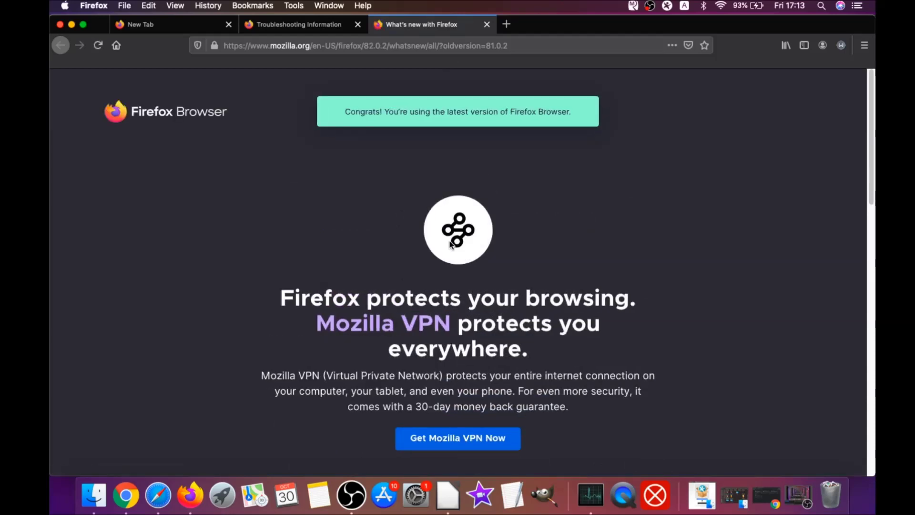
pyautogui.moveTo(354, 110); pyautogui.dragTo(569, 110)
pyautogui.scroll(-4, 447, 239)
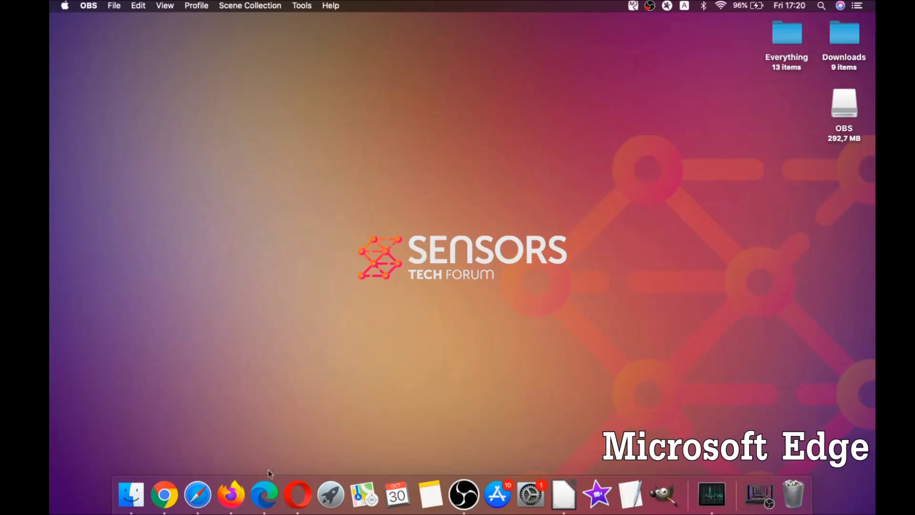
# Clear Edge's browsing data for All Time, including autofill form data, then close Edge
pyautogui.click(264, 493)
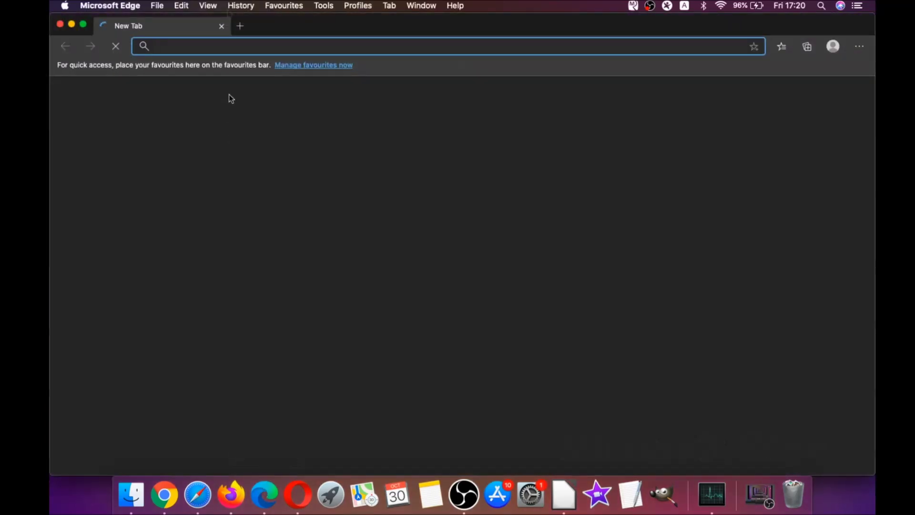
pyautogui.write('edge')
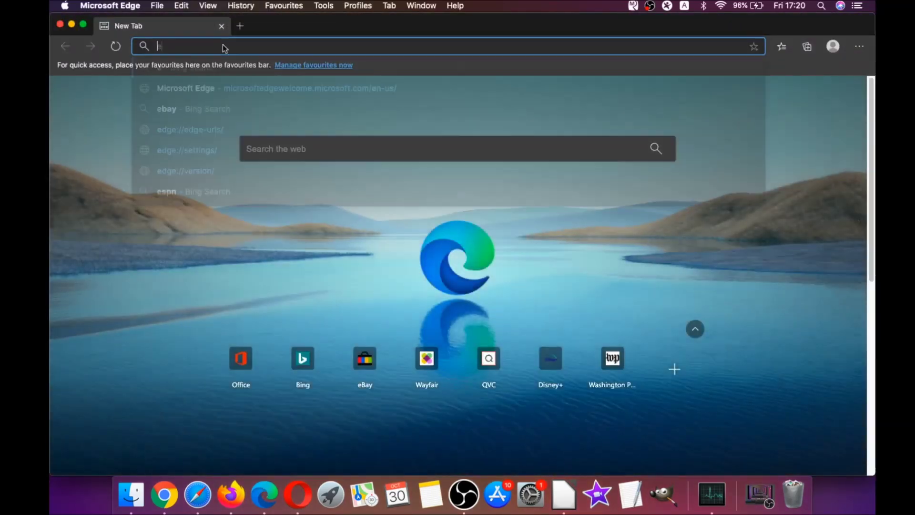
pyautogui.write('://')
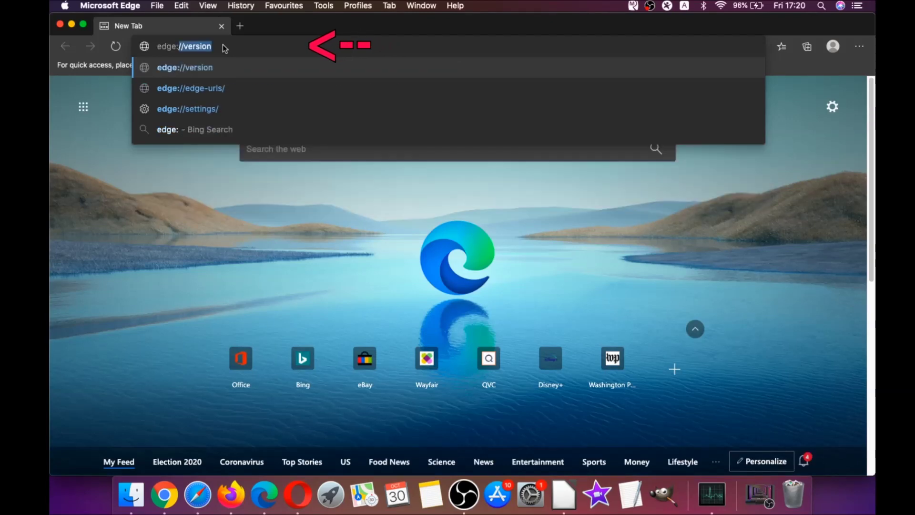
pyautogui.write('settings')
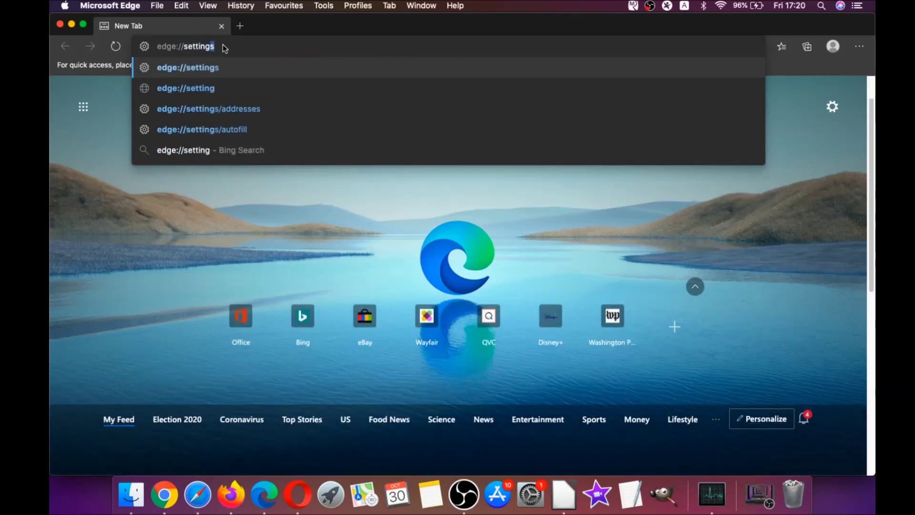
pyautogui.write('/clearBrowserData')
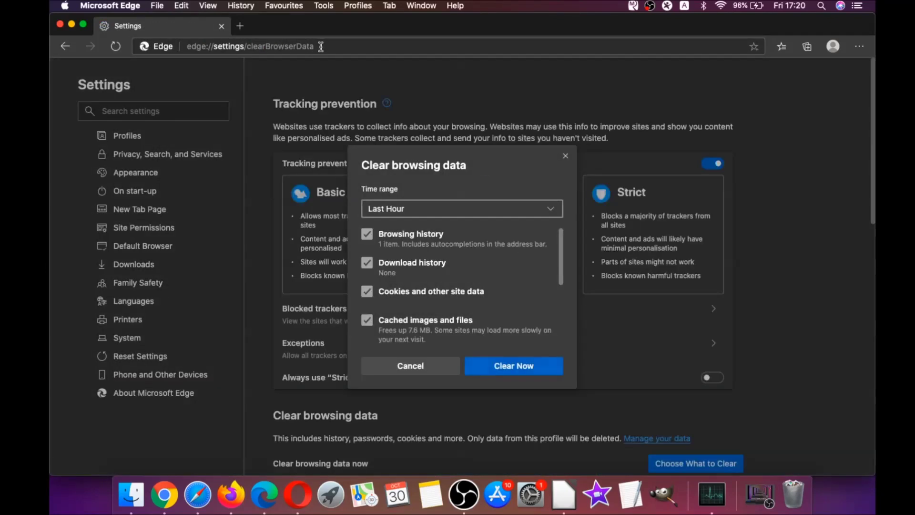
pyautogui.click(427, 212)
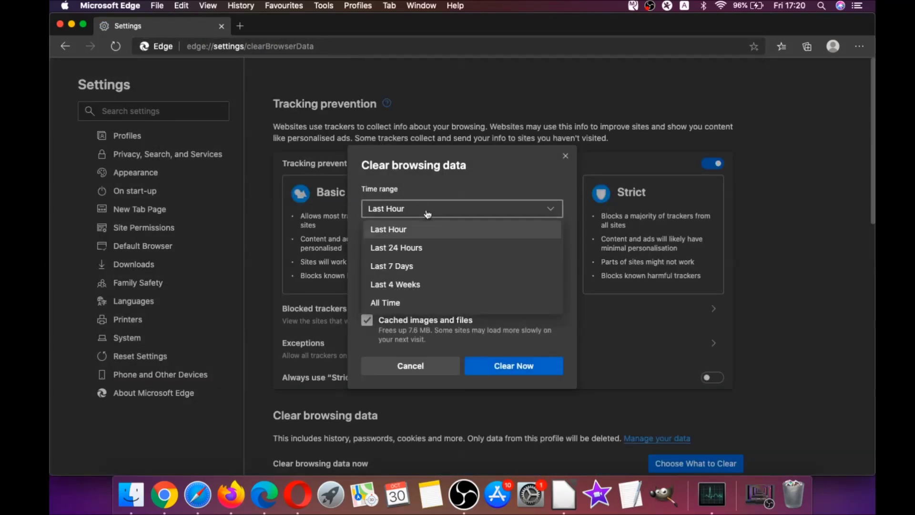
pyautogui.click(393, 304)
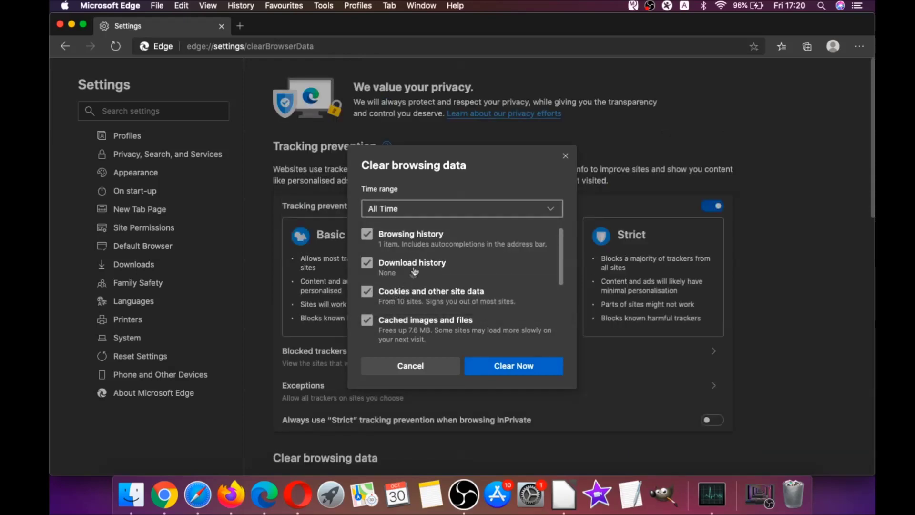
pyautogui.scroll(-5, 415, 271)
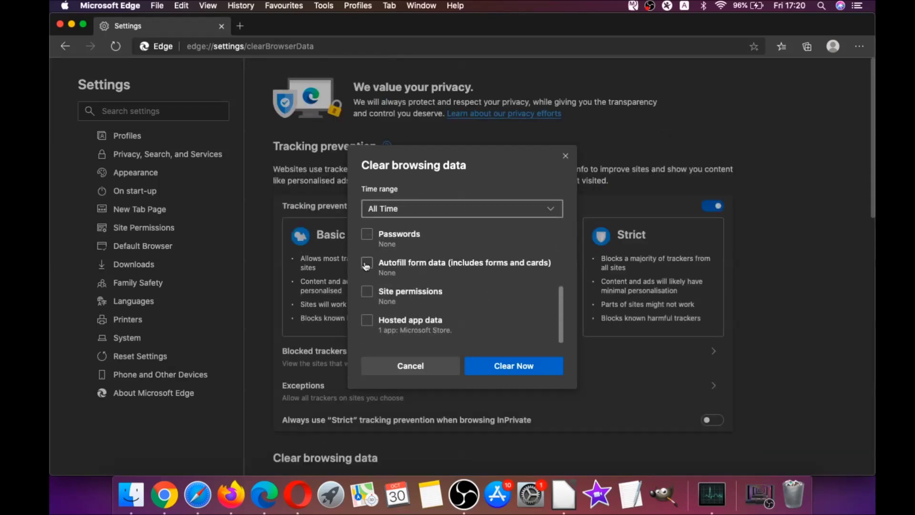
pyautogui.click(366, 265)
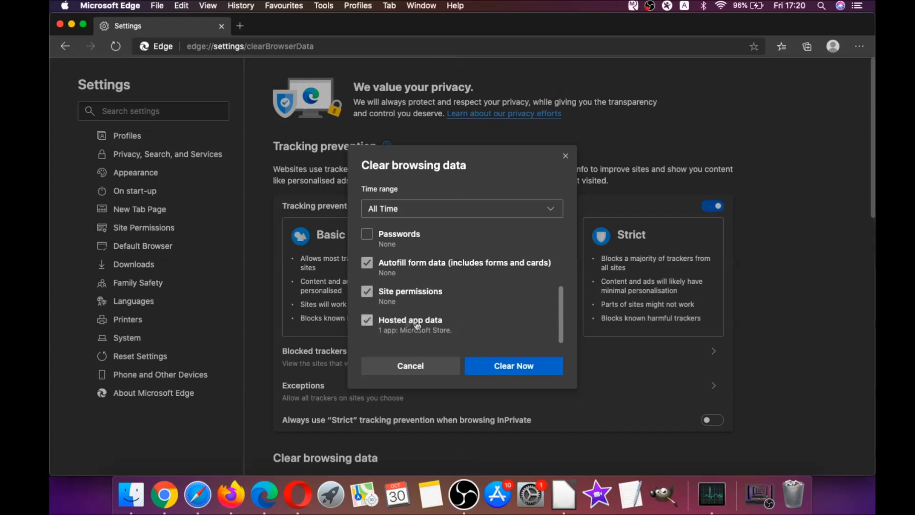
pyautogui.click(493, 363)
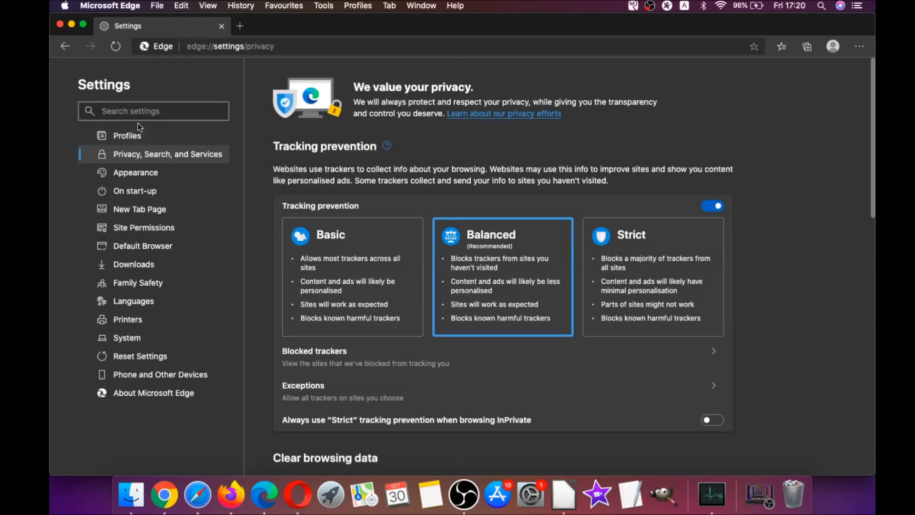
pyautogui.click(60, 25)
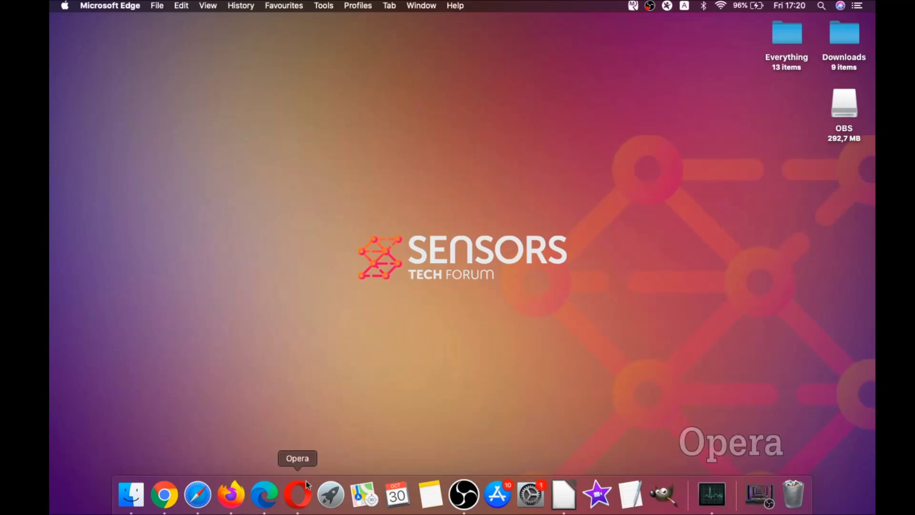
# Launch Opera maximized and go to opera://settings/clearBrowserData
pyautogui.click(298, 495)
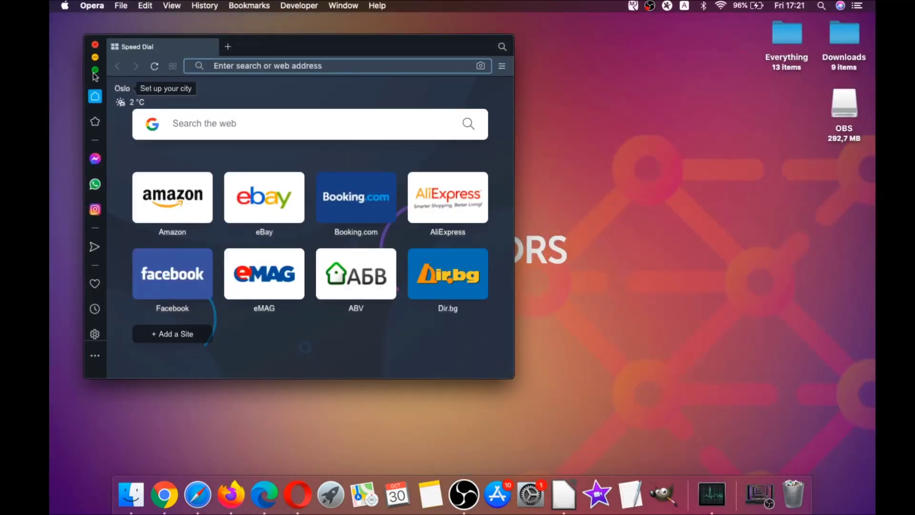
pyautogui.click(96, 70)
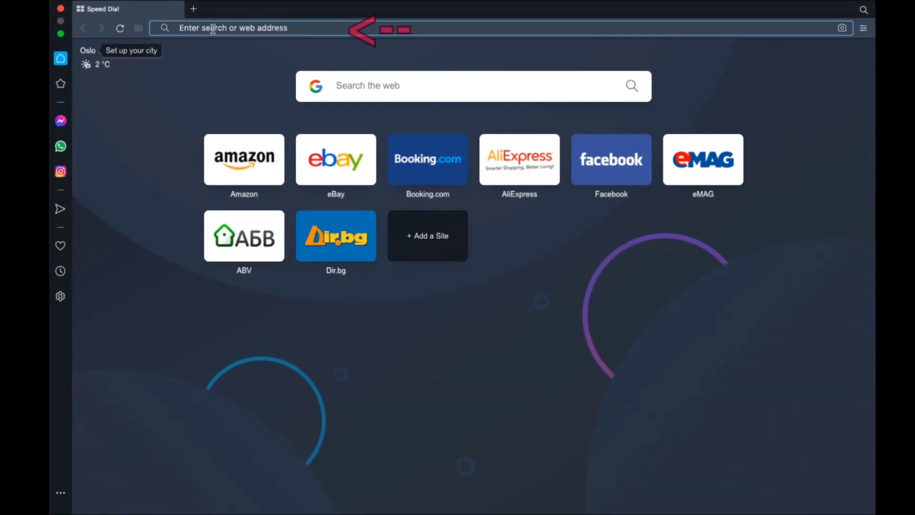
pyautogui.click(213, 28)
pyautogui.write('opera:')
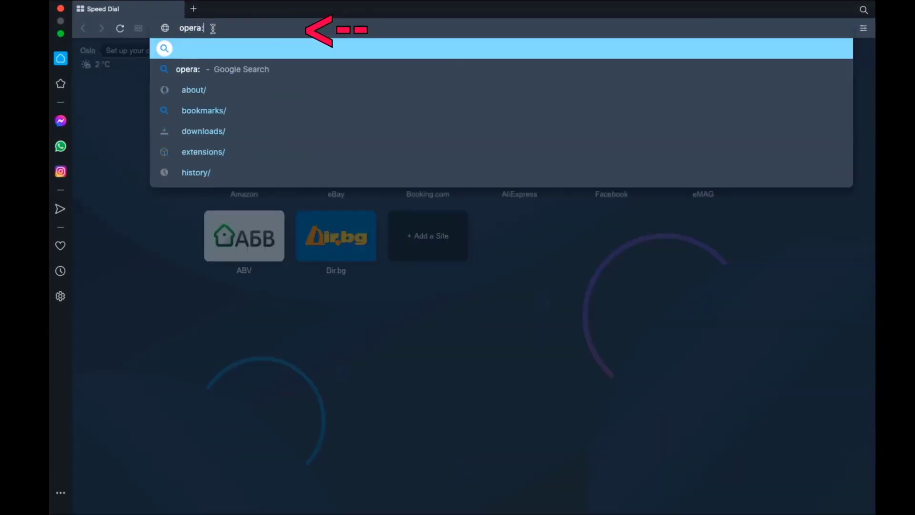
pyautogui.write('//setting')
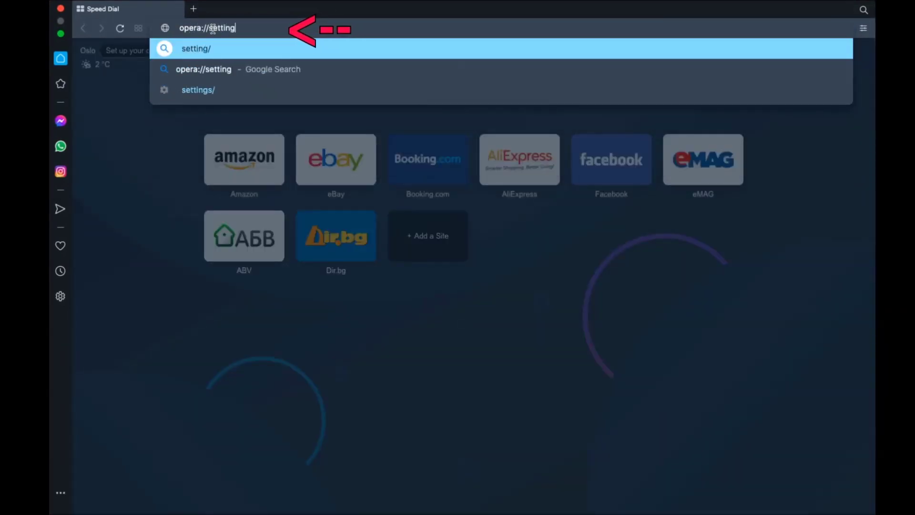
pyautogui.write('s/clearBrowserData')
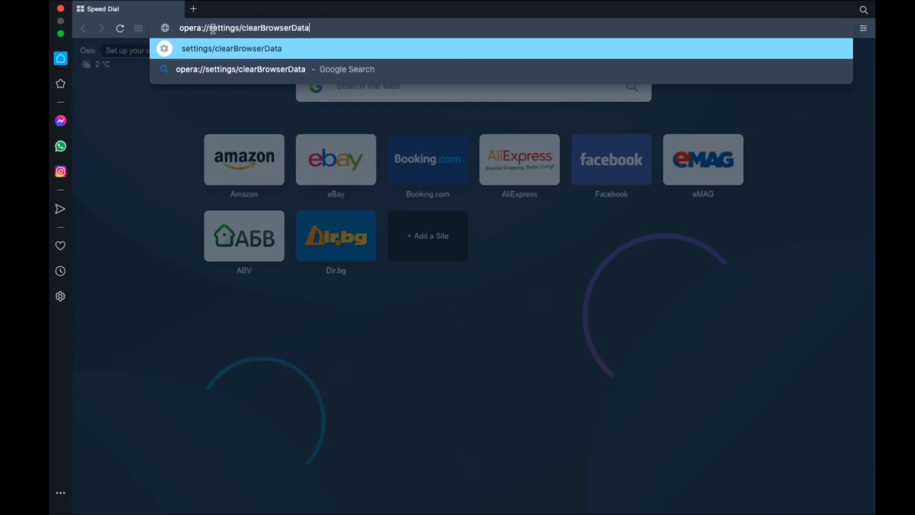
pyautogui.press('Return')
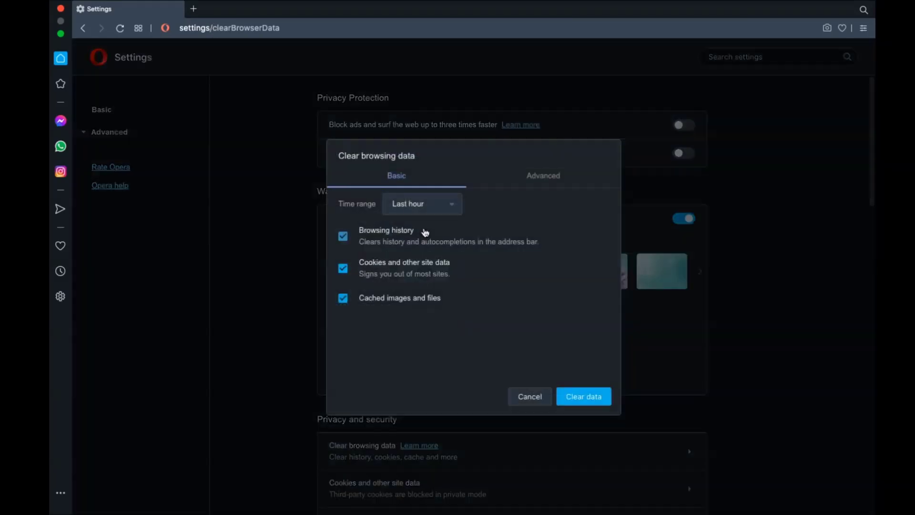
# Clear Opera's advanced browsing data for All time, then close the window
pyautogui.click(436, 207)
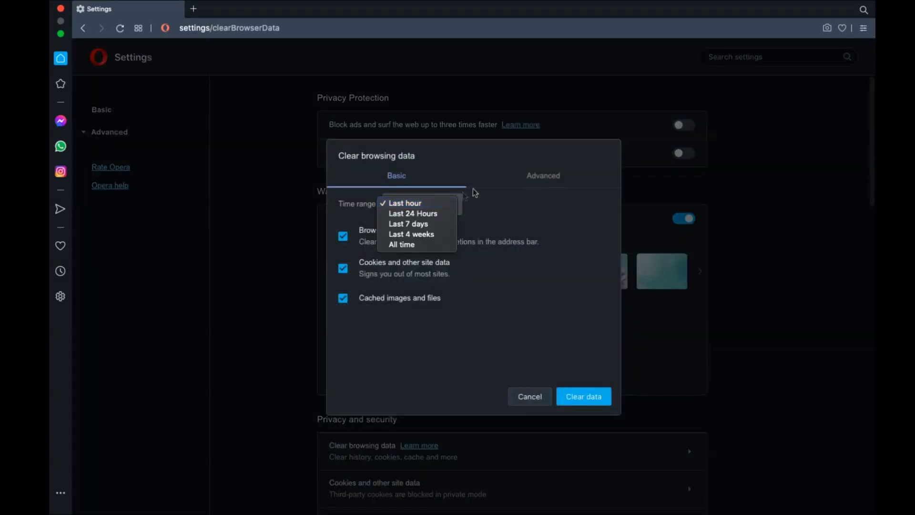
pyautogui.click(518, 181)
pyautogui.click(535, 178)
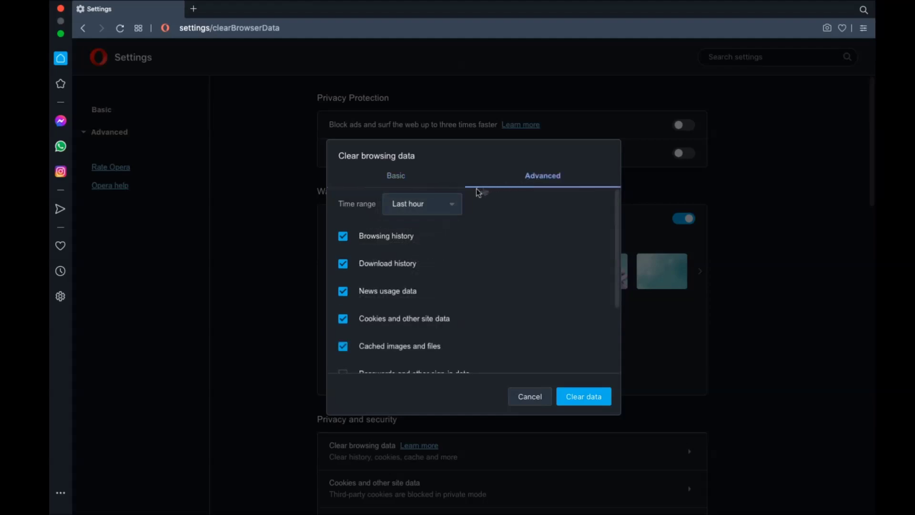
pyautogui.click(439, 204)
pyautogui.click(421, 244)
pyautogui.scroll(-3, 419, 244)
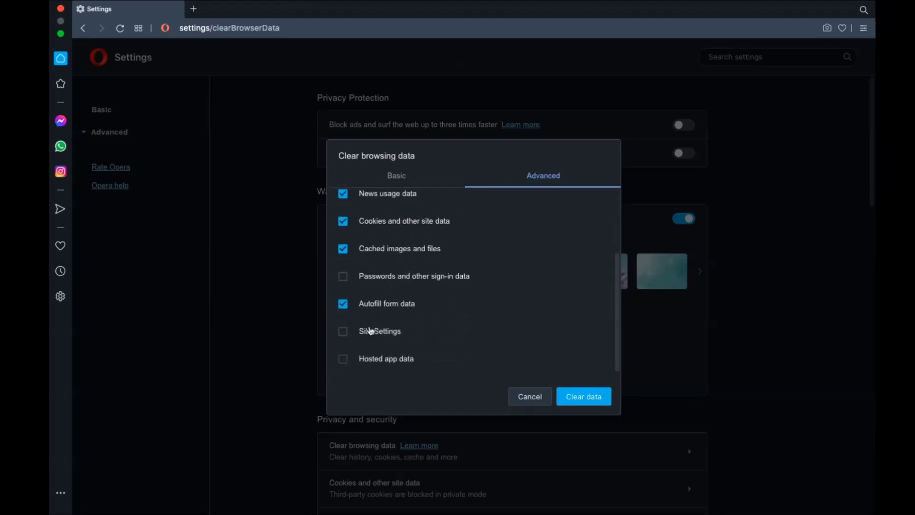
pyautogui.click(581, 401)
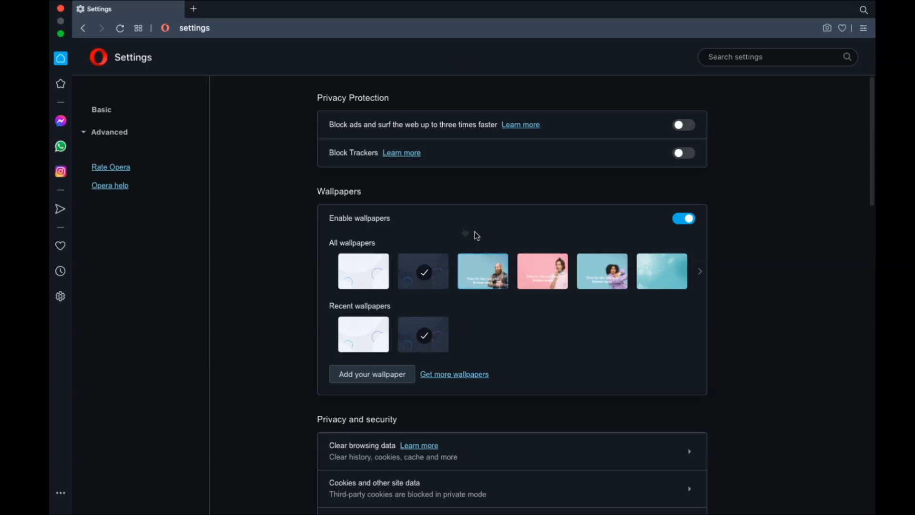
pyautogui.click(61, 8)
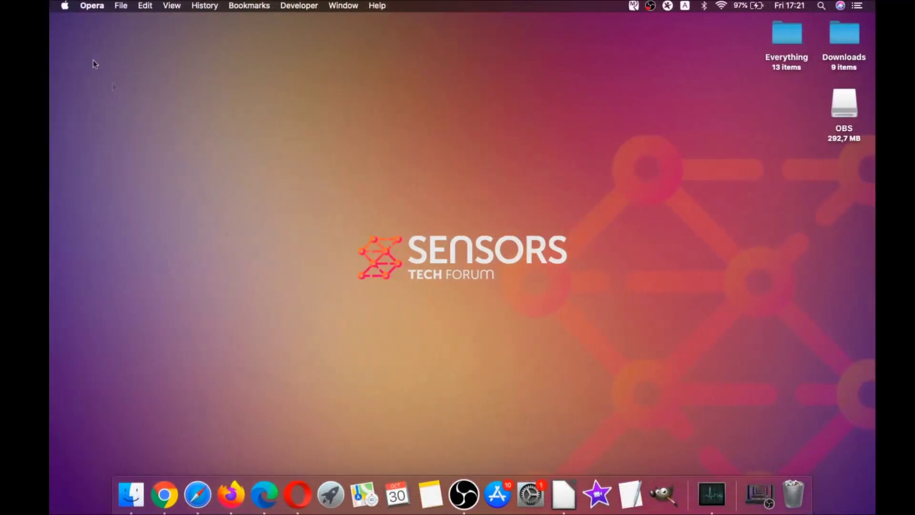